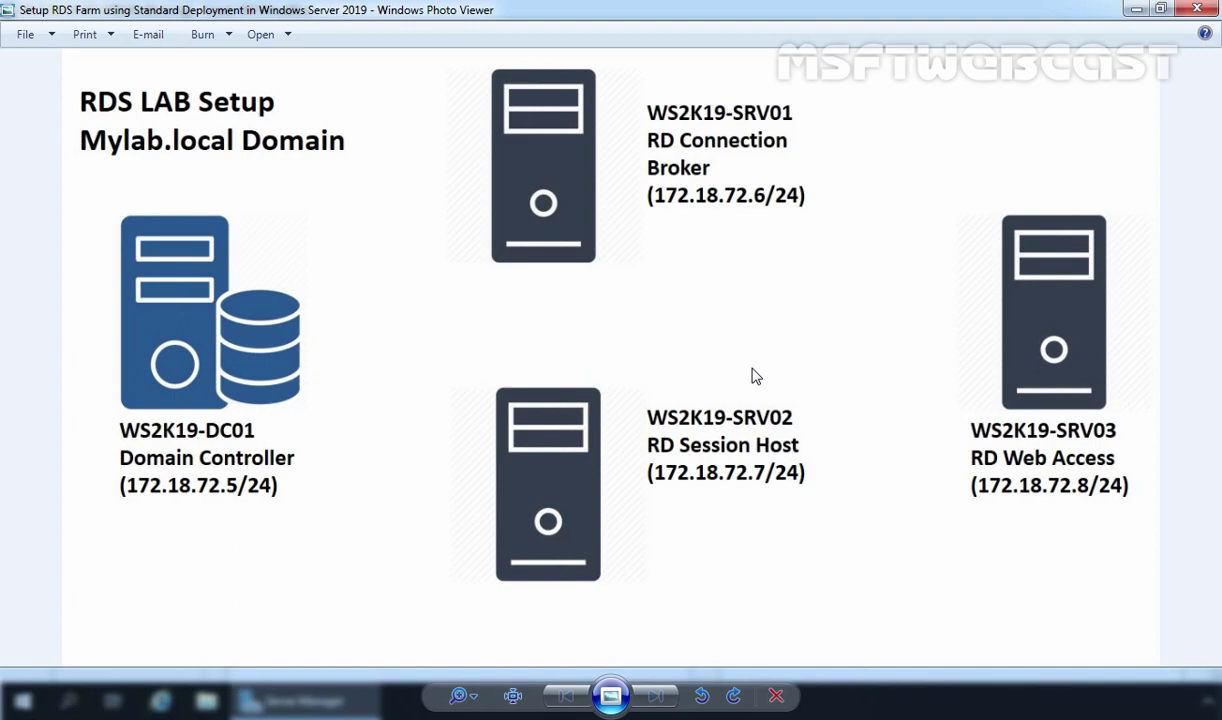
# Check the RD user accounts and the members of the RDUsers group in the TestUserAccounts OU on the domain controller
pyautogui.click(2, 347)
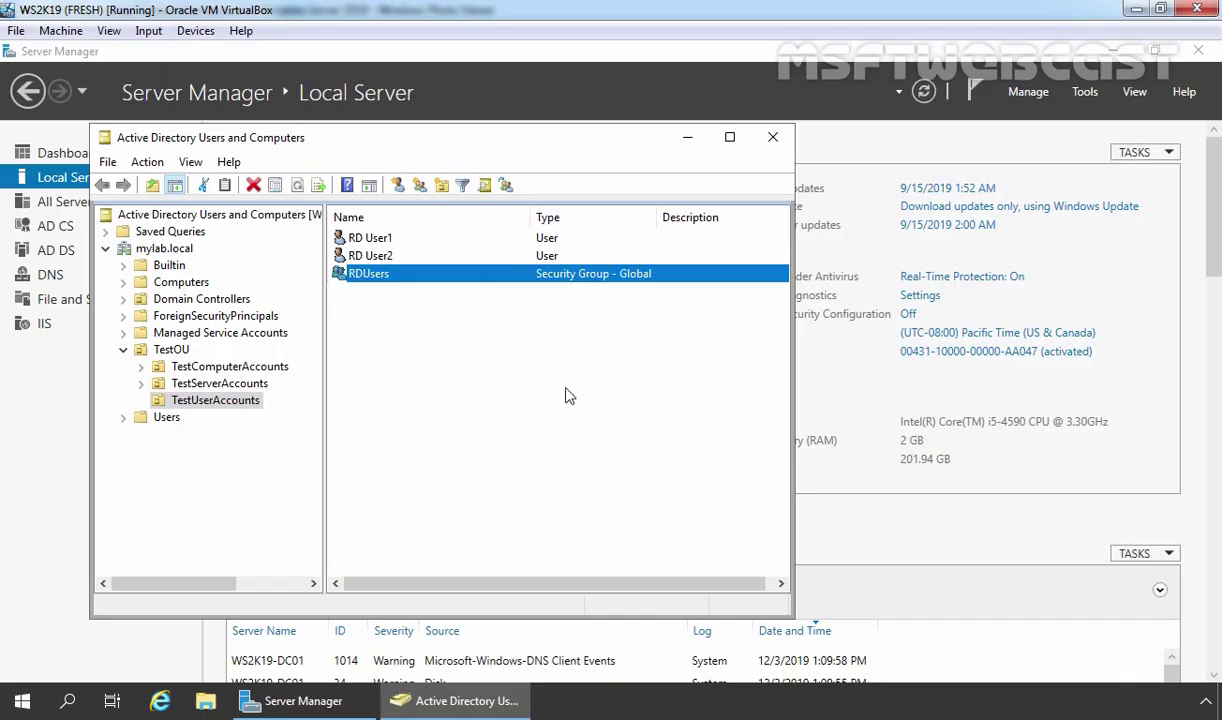
pyautogui.click(535, 370)
pyautogui.click(366, 240)
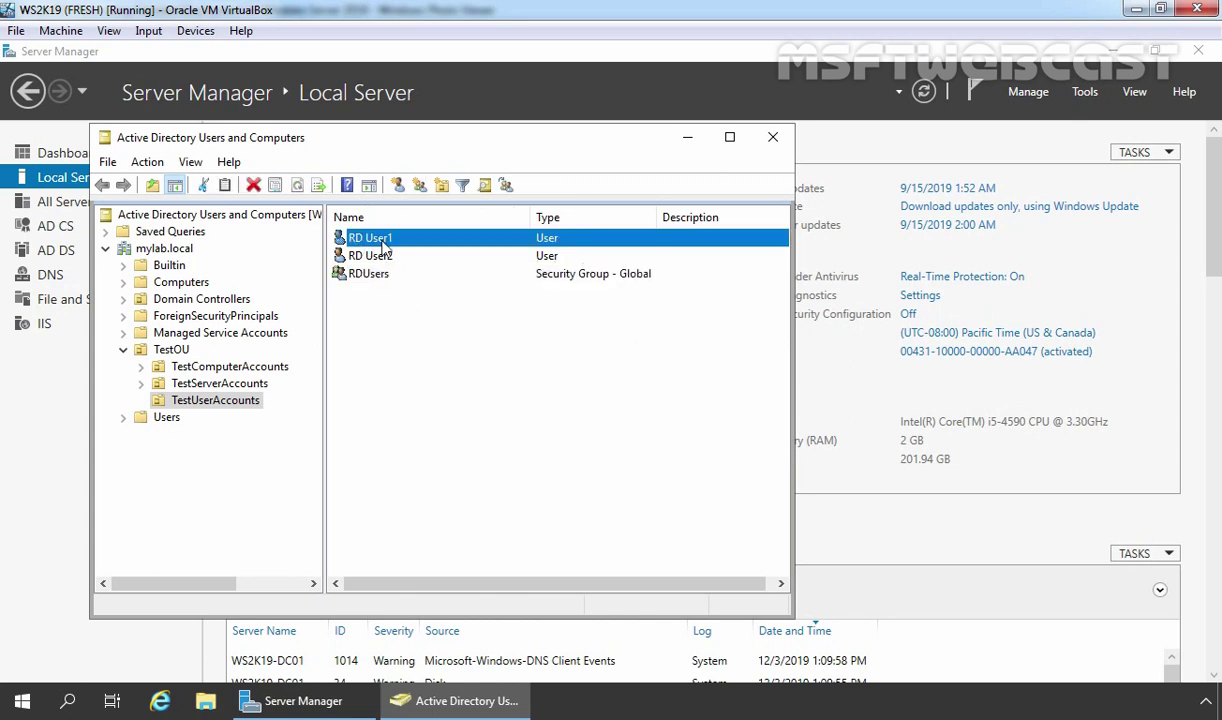
pyautogui.click(362, 255)
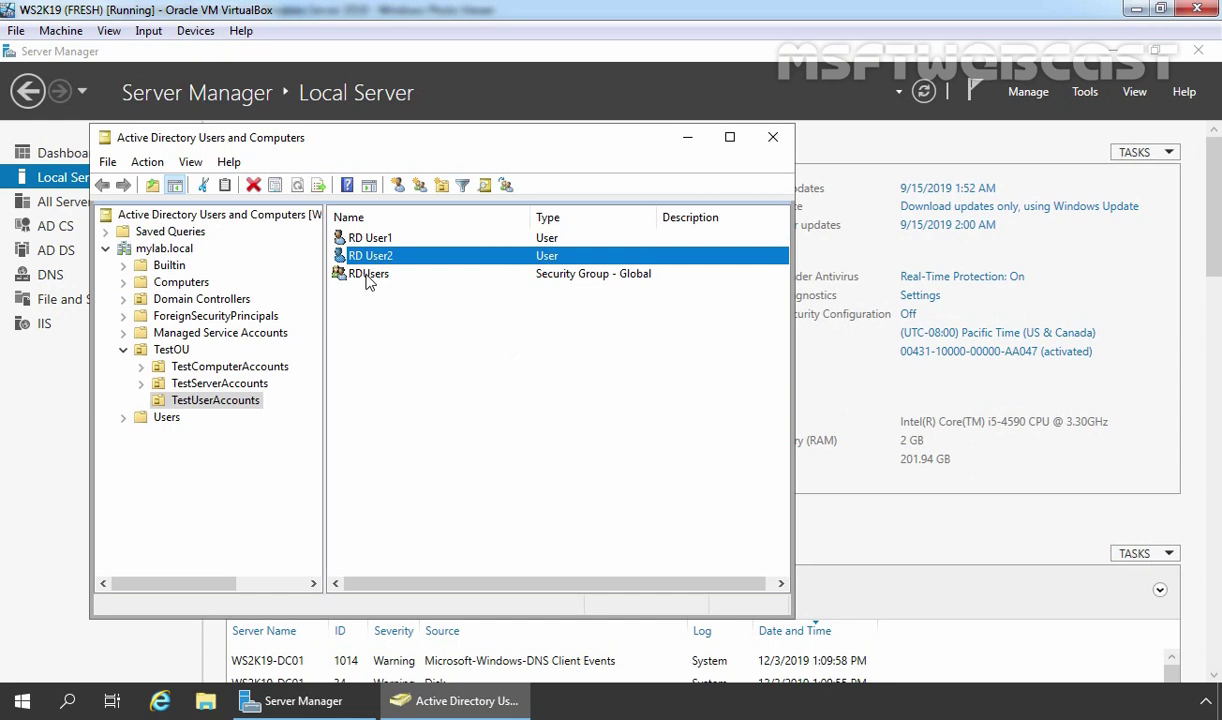
pyautogui.doubleClick(367, 276)
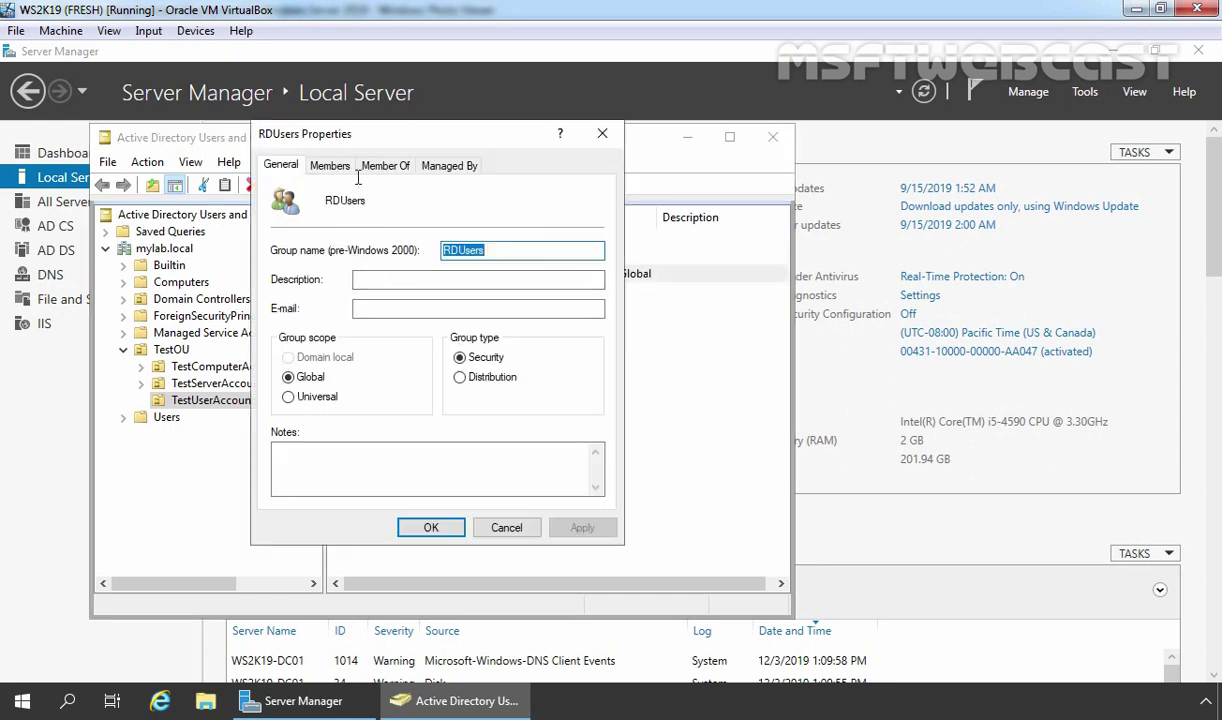
pyautogui.click(331, 168)
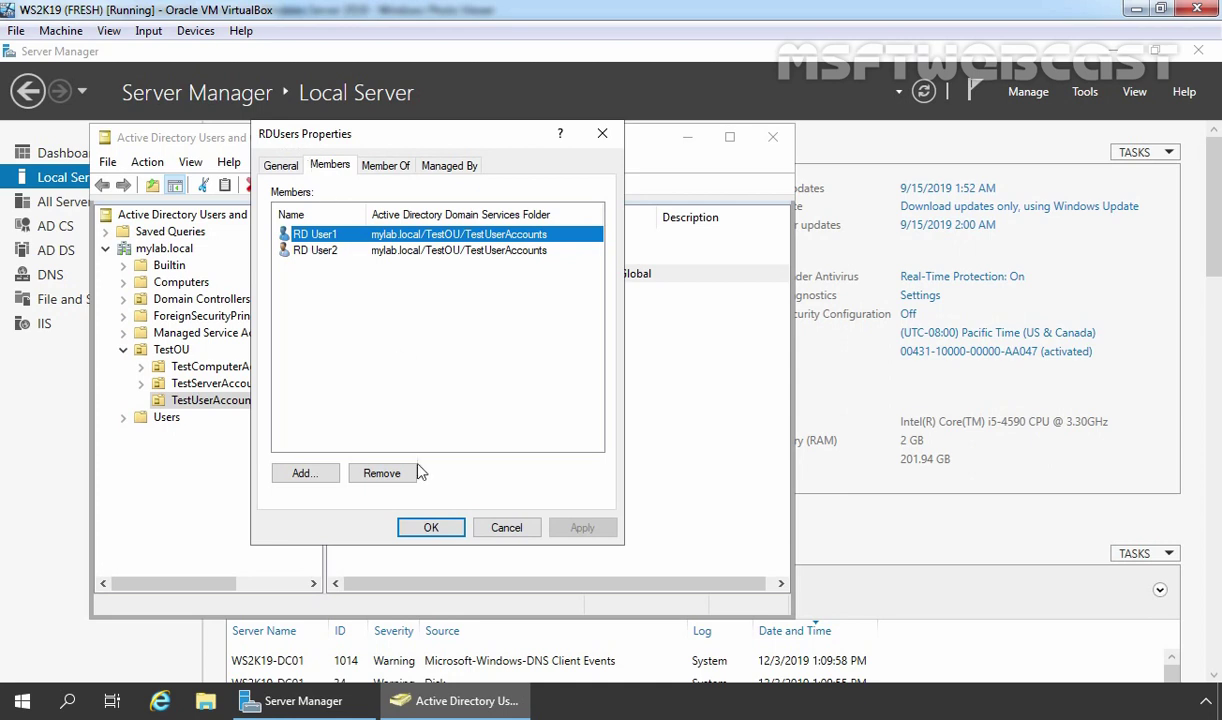
pyautogui.click(434, 530)
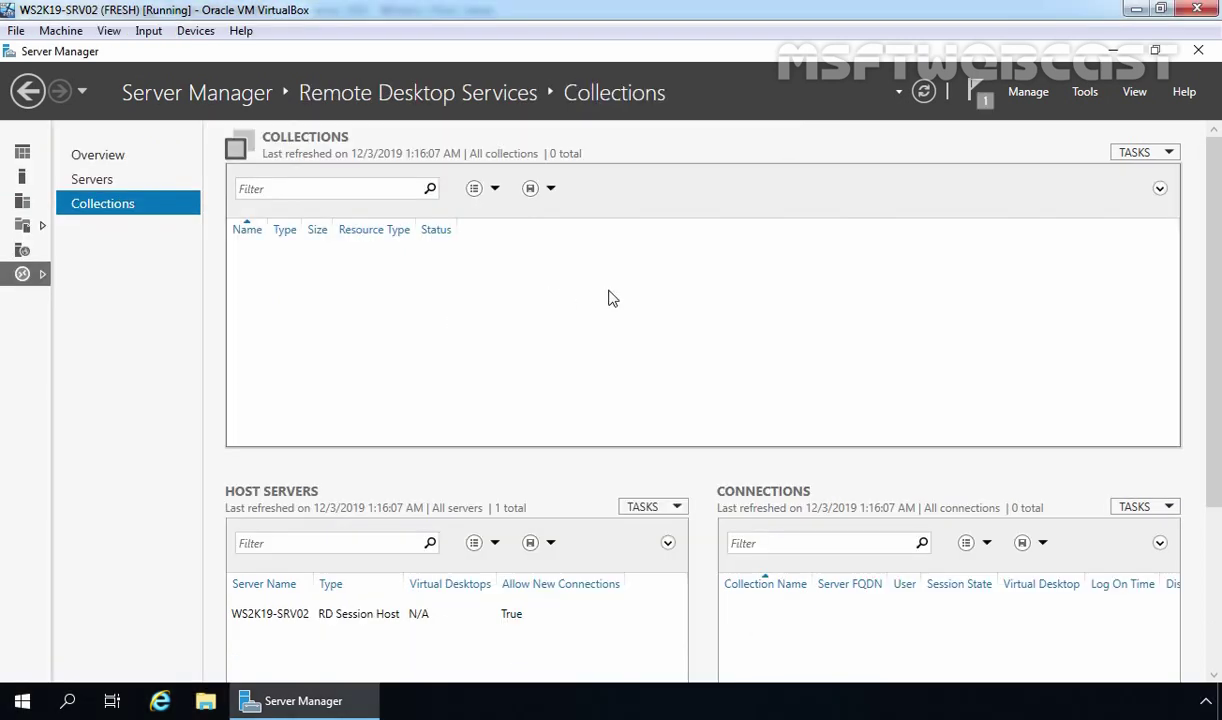
# Start creating a session collection in Remote Desktop Services on WS2K19-SRV02 and name it MYLAB Collection
pyautogui.click(1162, 158)
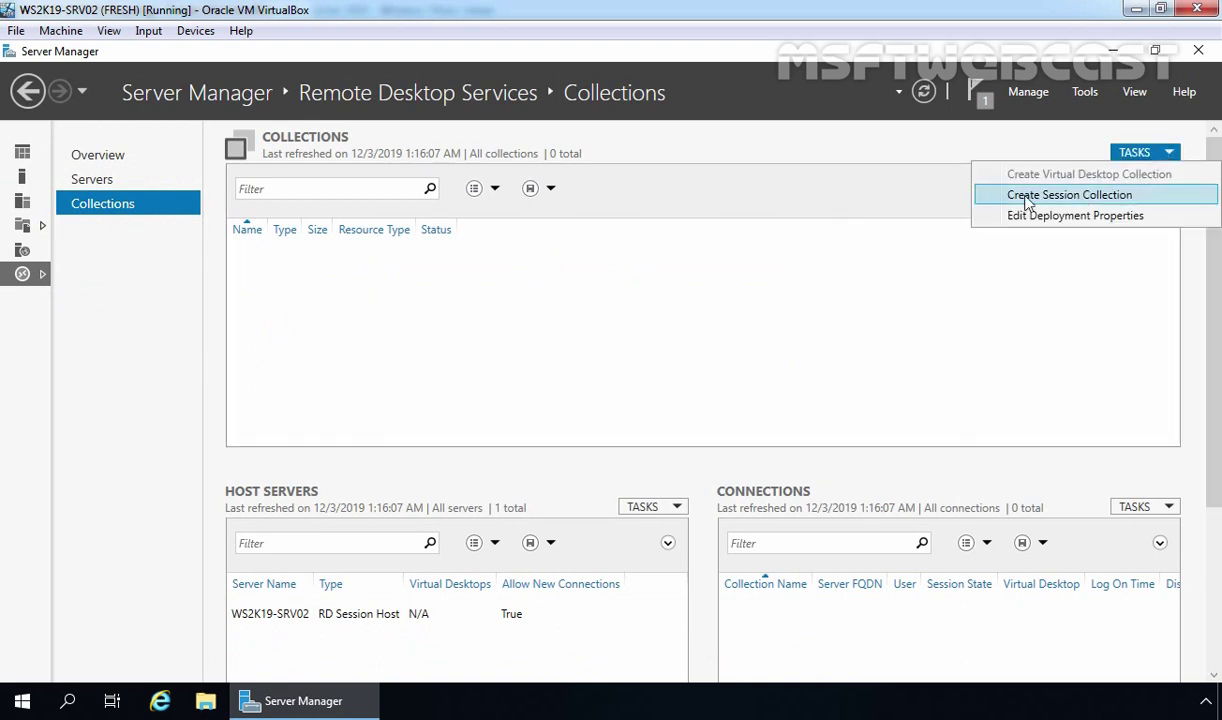
pyautogui.click(1151, 196)
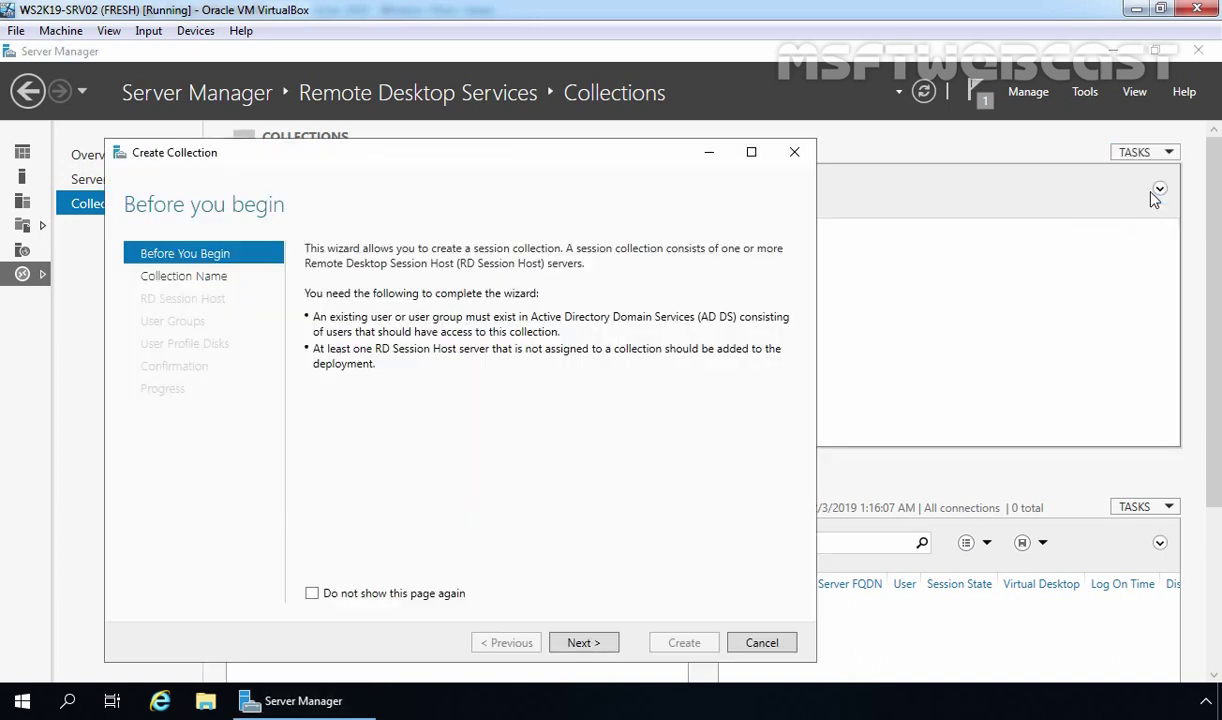
pyautogui.moveTo(489, 162); pyautogui.dragTo(505, 128)
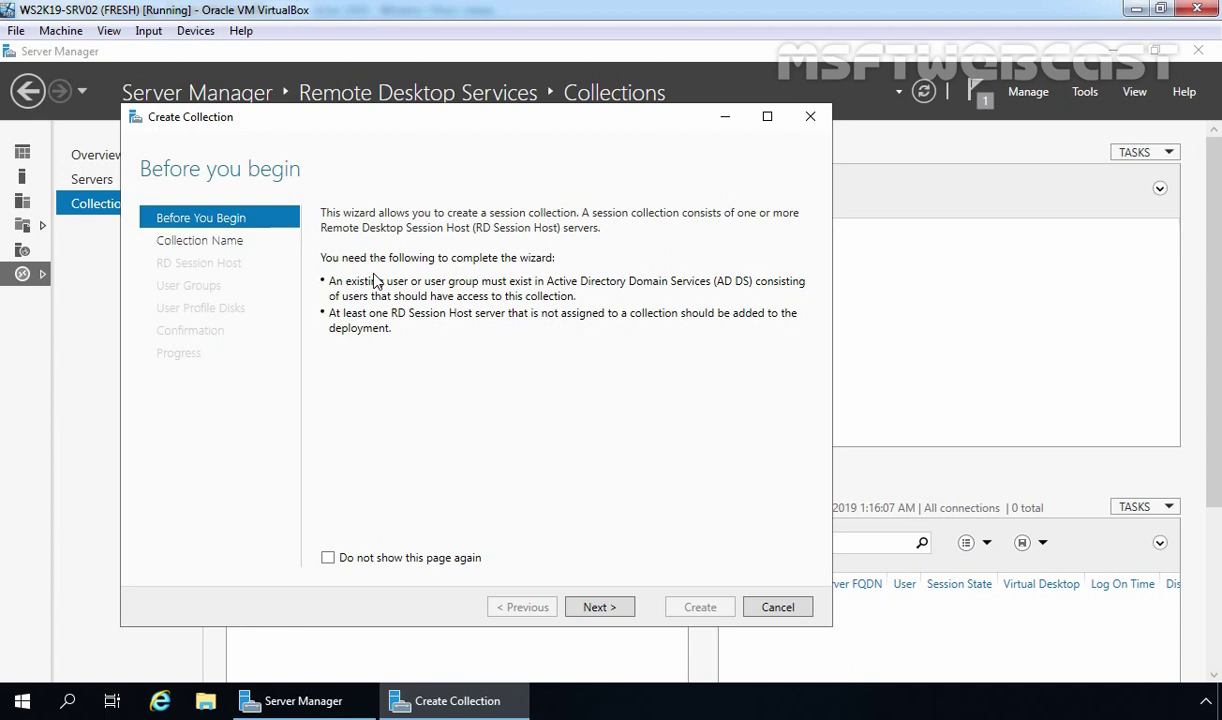
pyautogui.click(598, 608)
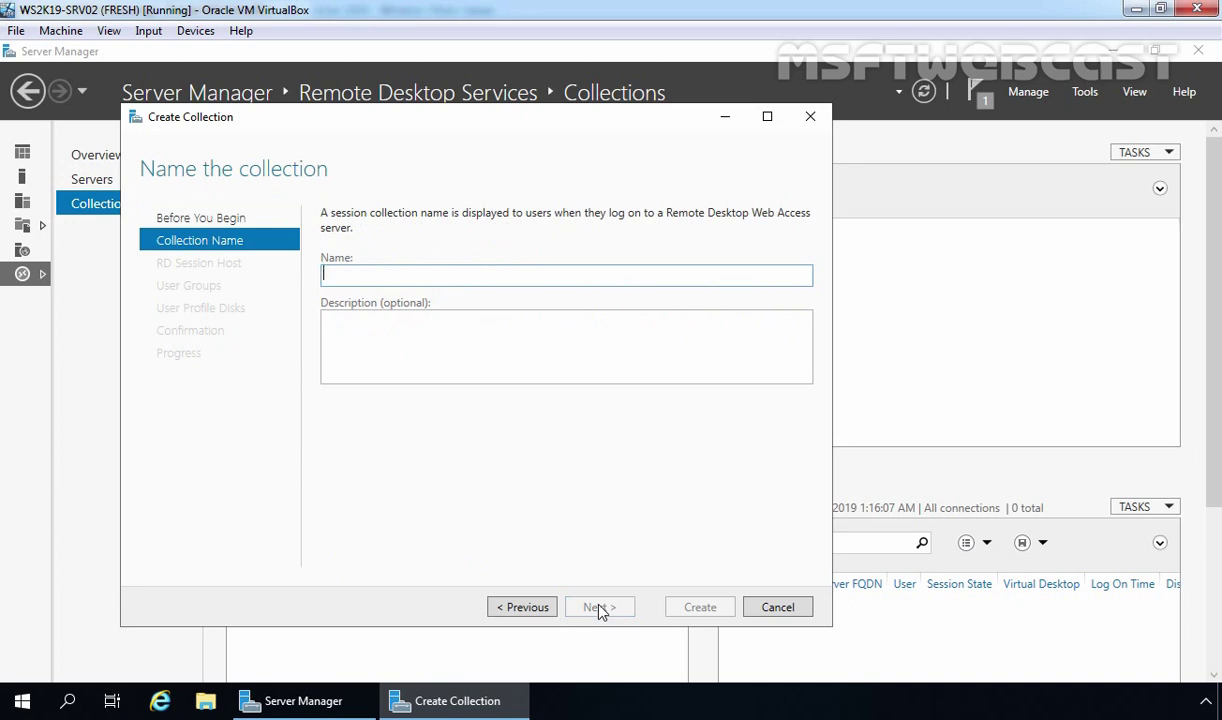
pyautogui.write('MYLAB Collection')
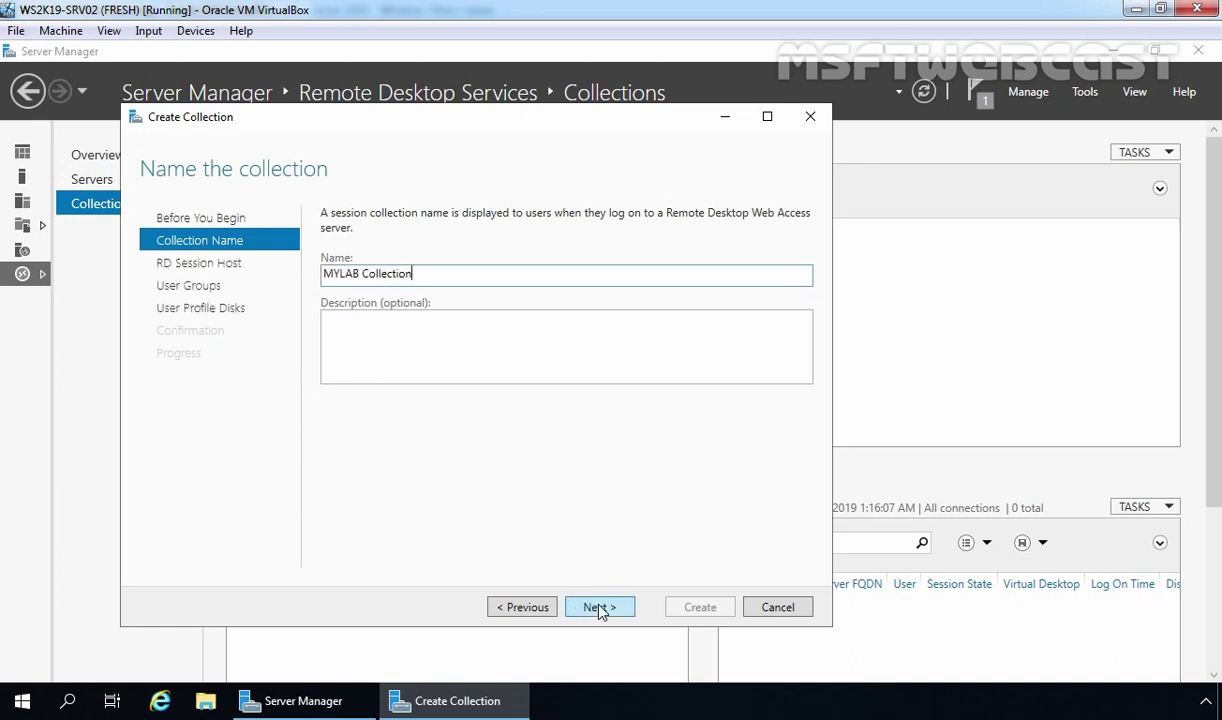
# Add WS2K19-SRV02 from the server pool as the collection's RD Session Host server
pyautogui.click(598, 607)
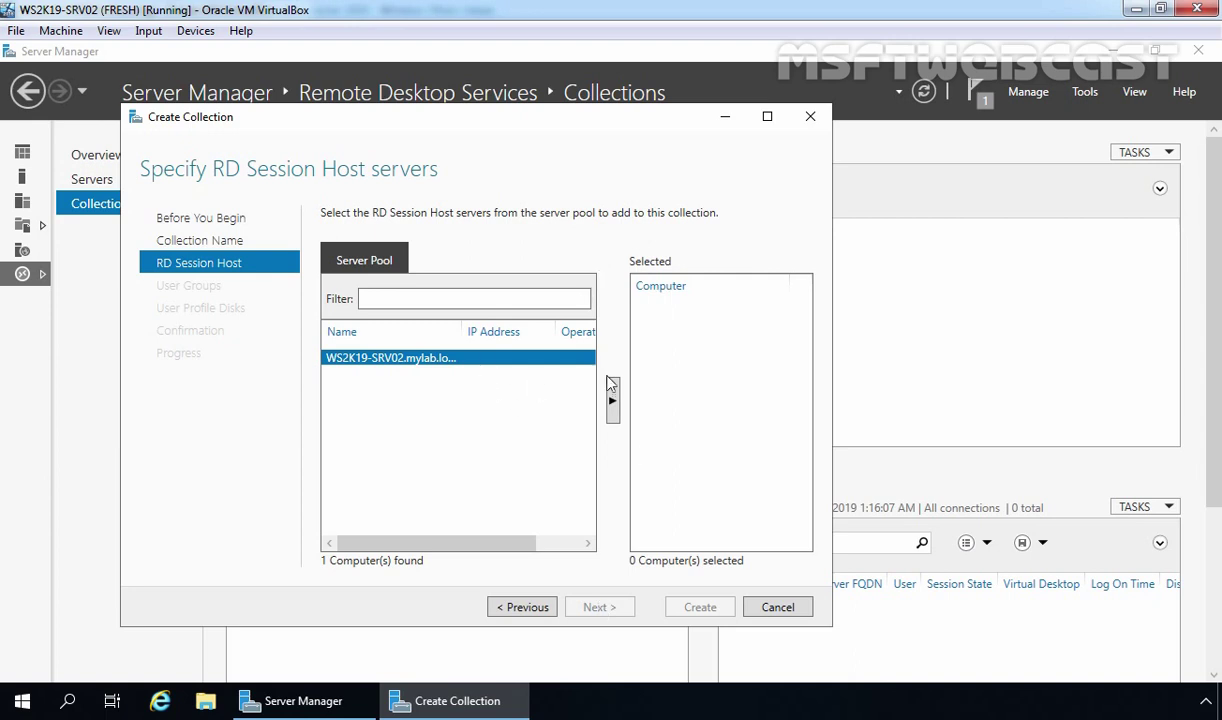
pyautogui.click(619, 405)
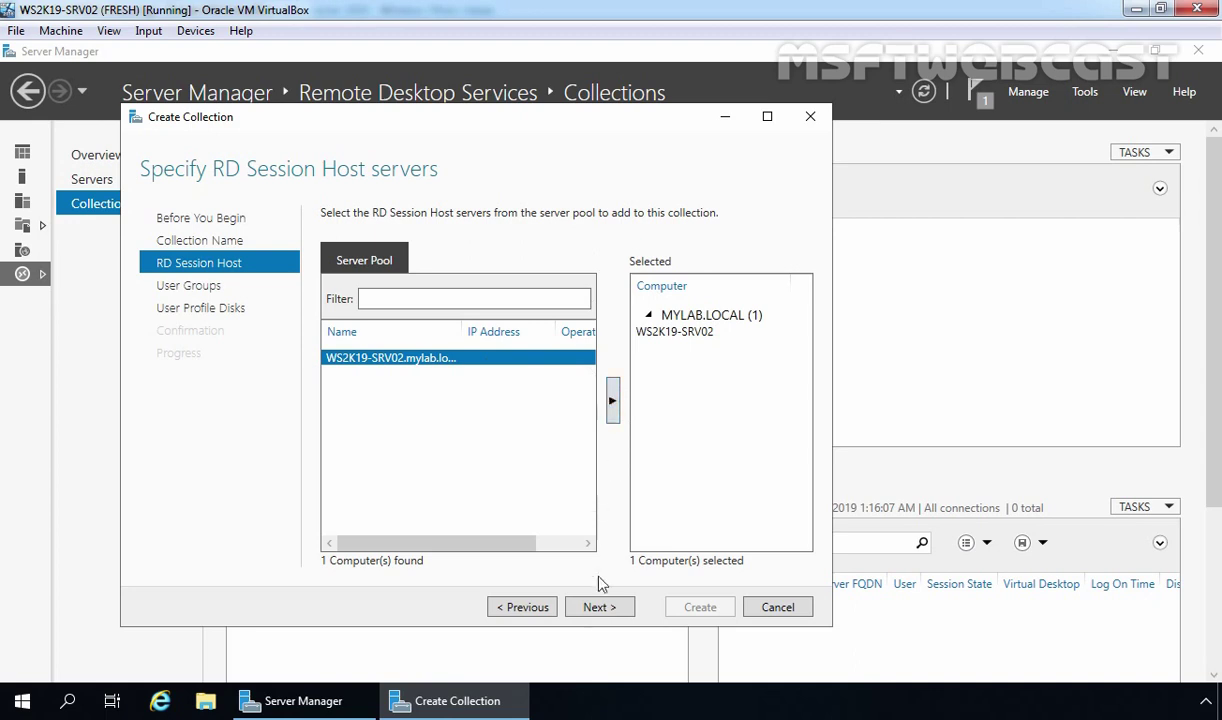
pyautogui.click(596, 610)
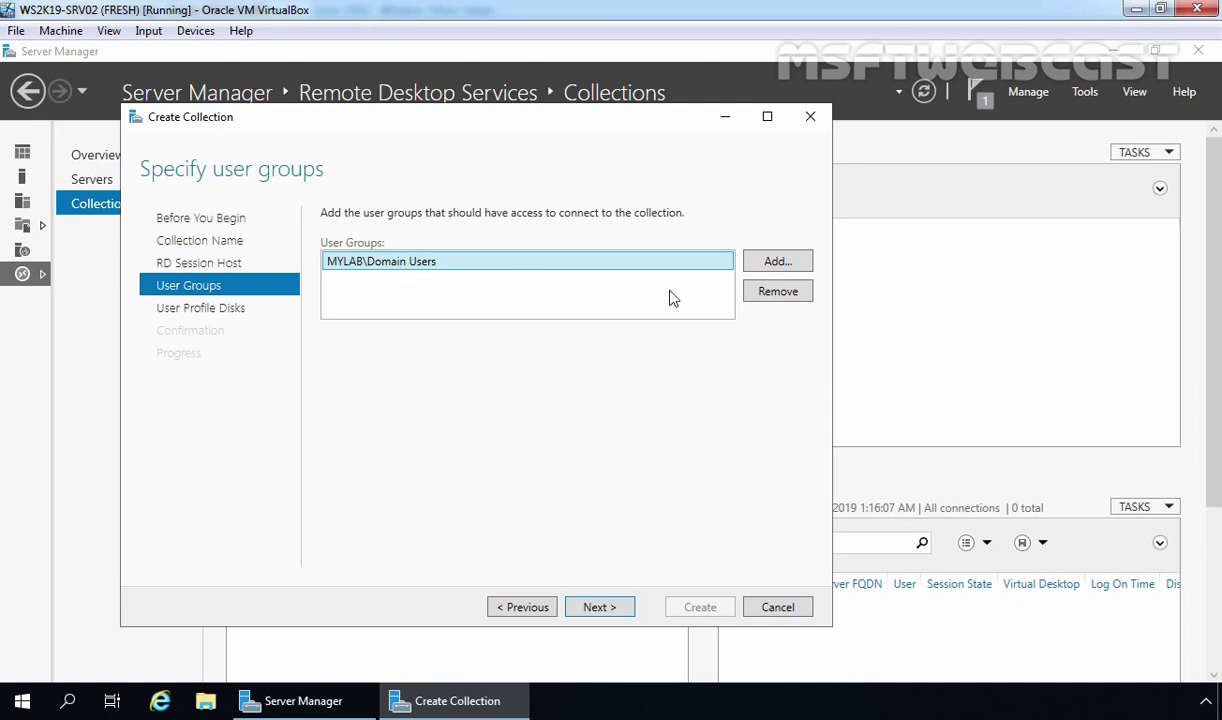
# Replace the Domain Users group with the RDUsers group from mylab.local for access to the collection
pyautogui.click(776, 297)
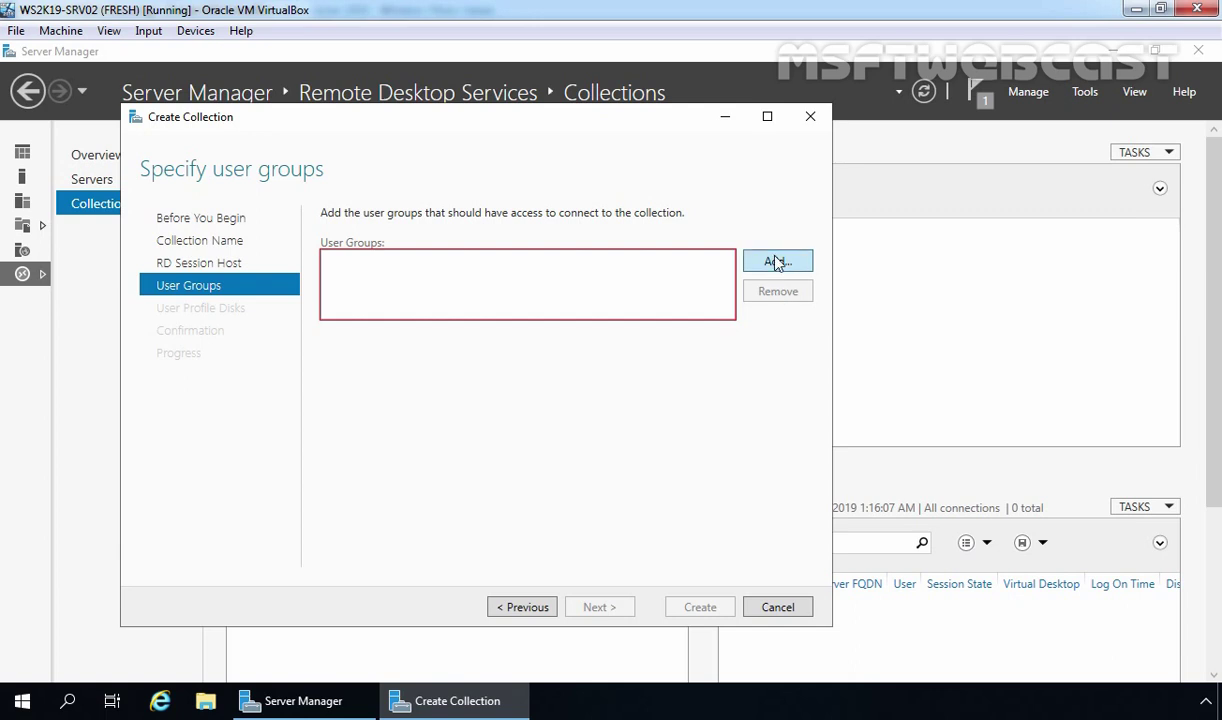
pyautogui.click(777, 262)
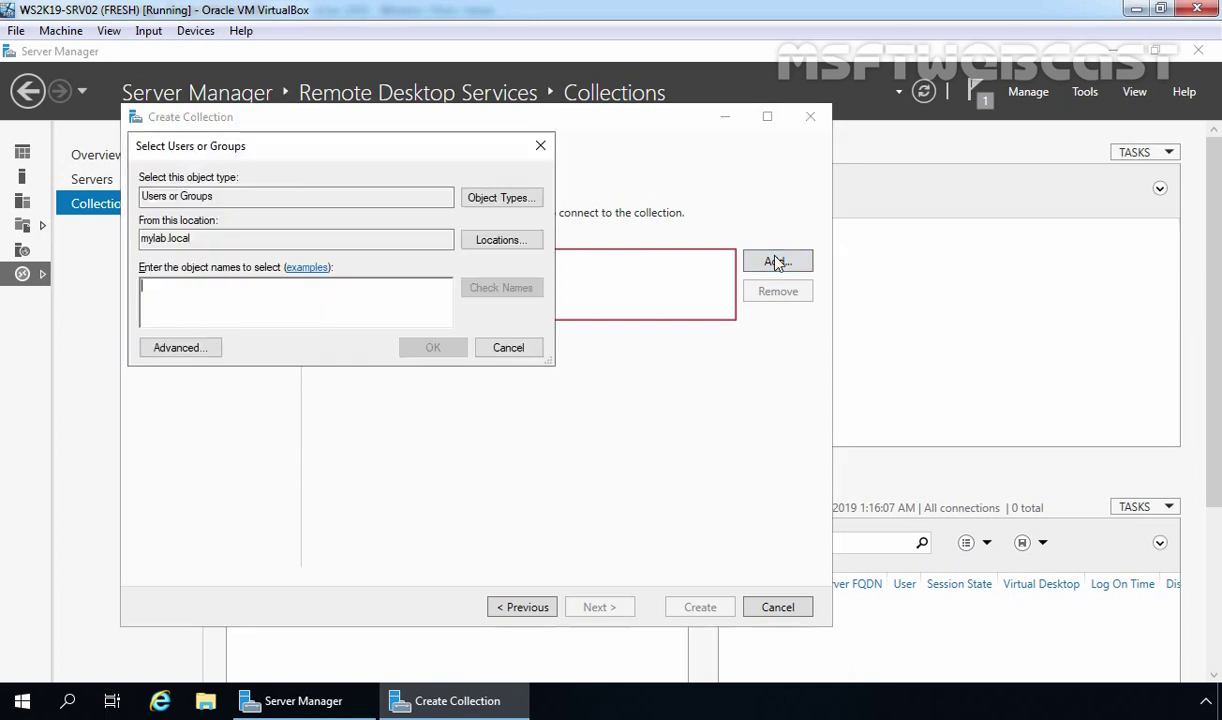
pyautogui.click(166, 348)
pyautogui.click(571, 326)
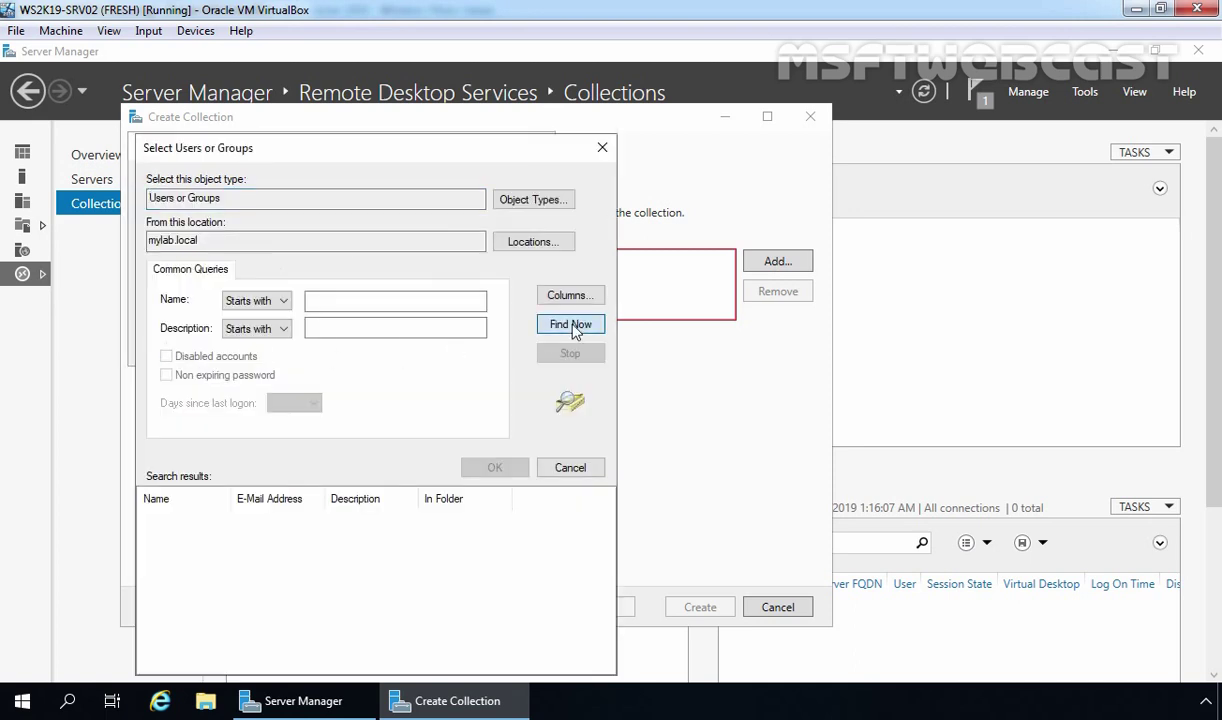
pyautogui.scroll(-5, 300, 595)
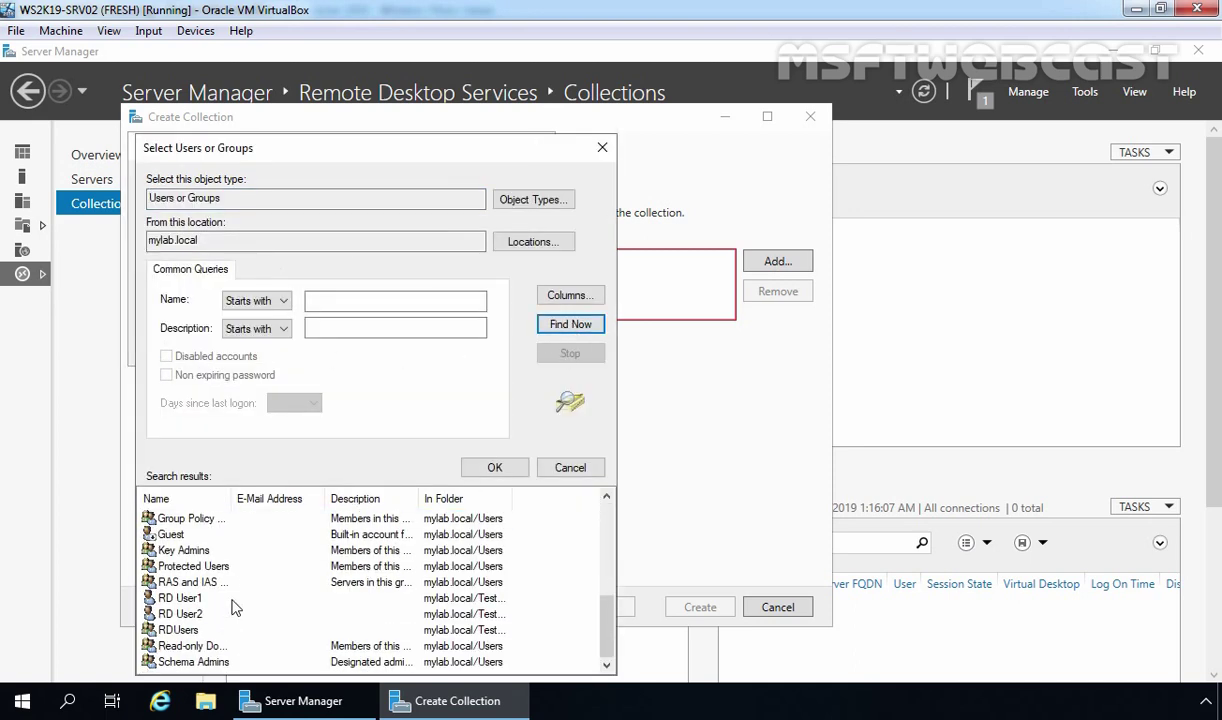
pyautogui.click(170, 631)
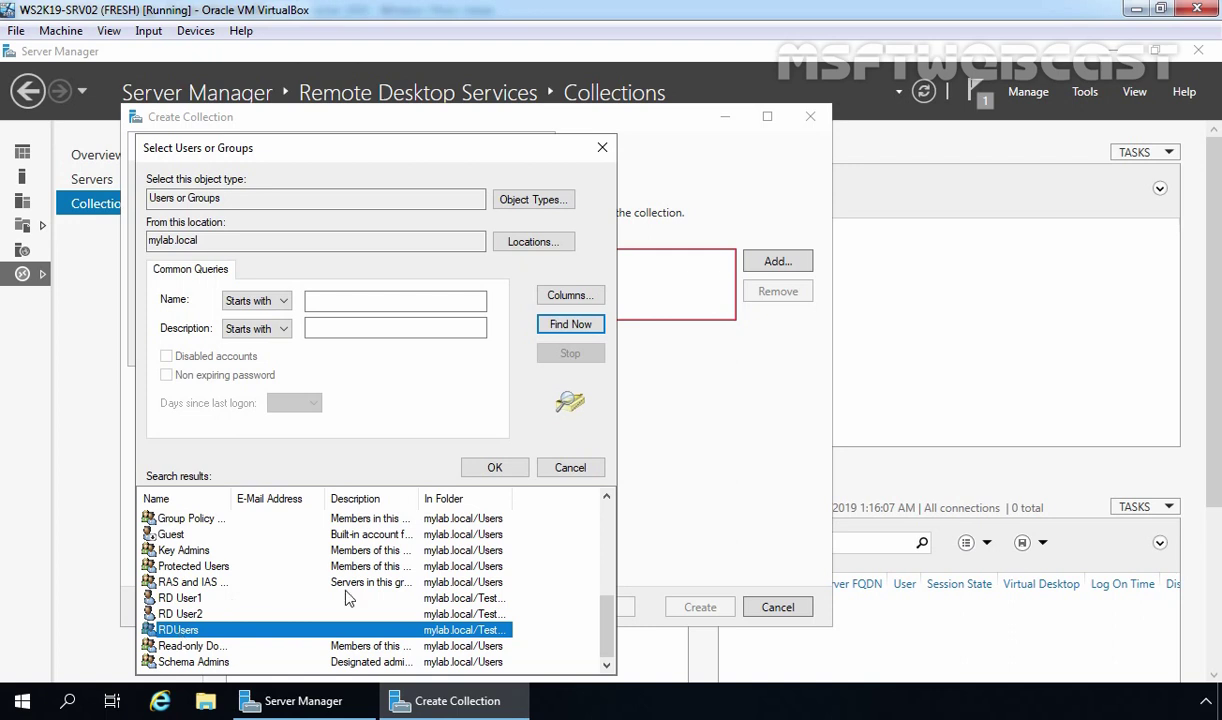
pyautogui.click(492, 470)
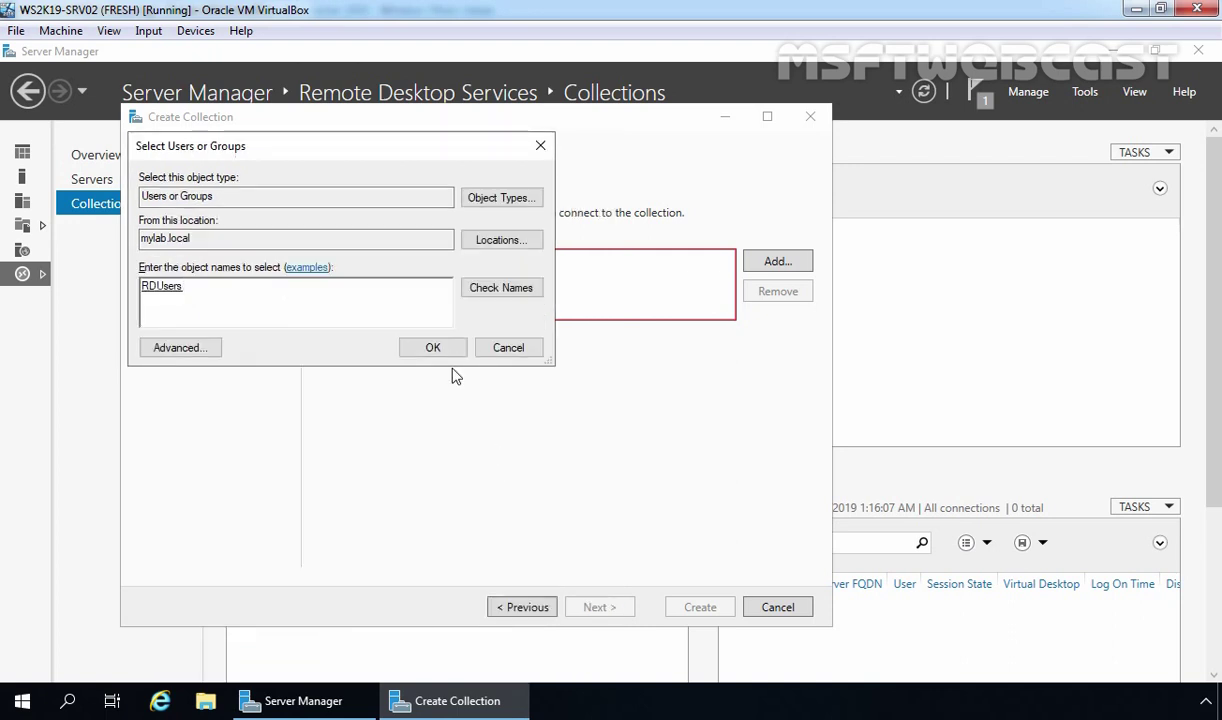
pyautogui.click(432, 349)
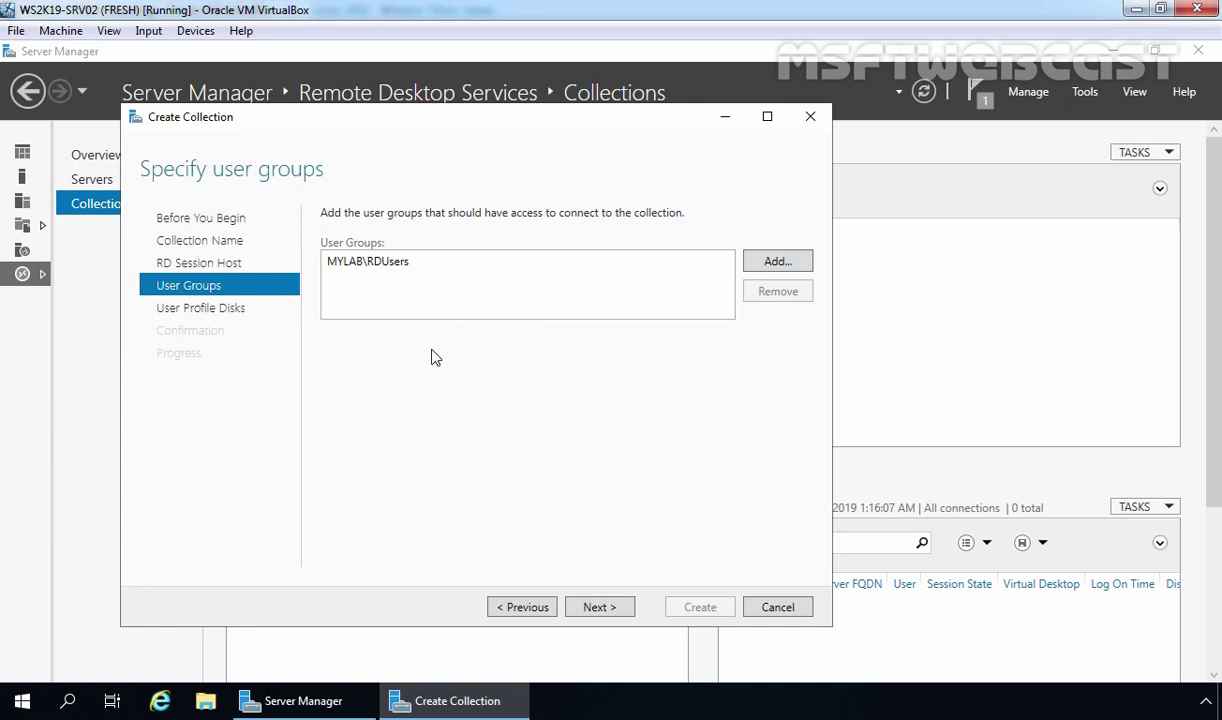
# Disable user profile disks and create the session collection, closing the wizard once it completes
pyautogui.click(598, 607)
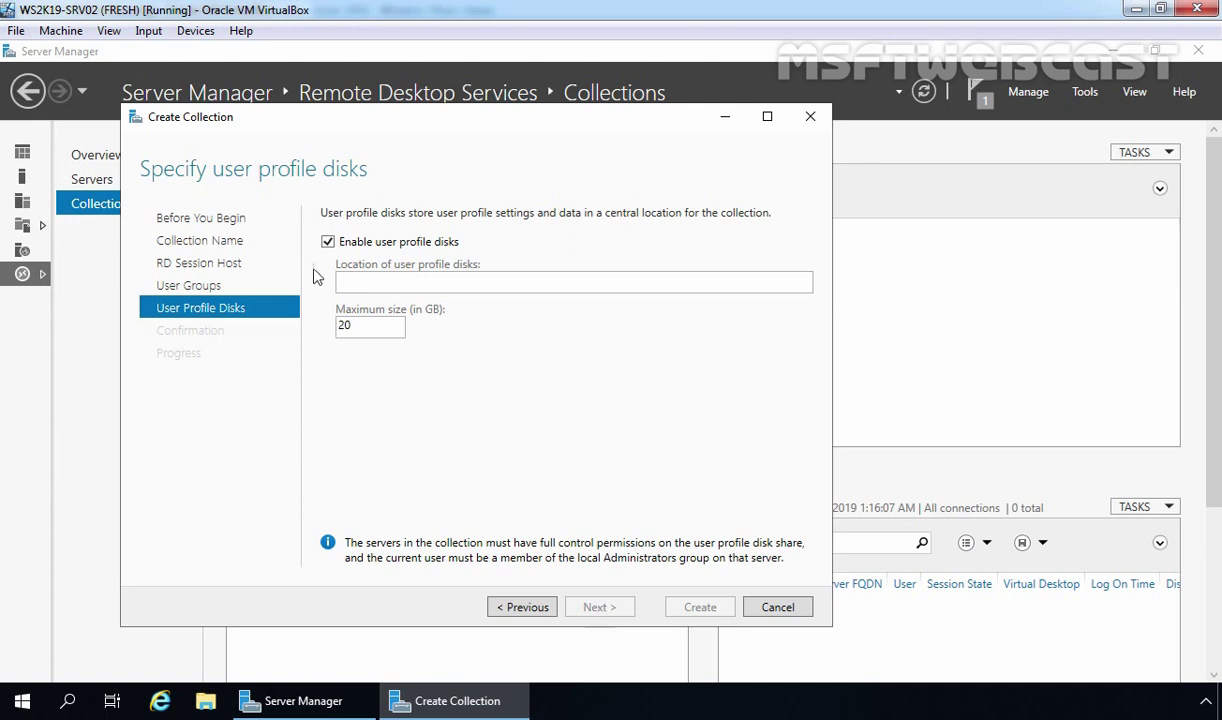
pyautogui.click(328, 243)
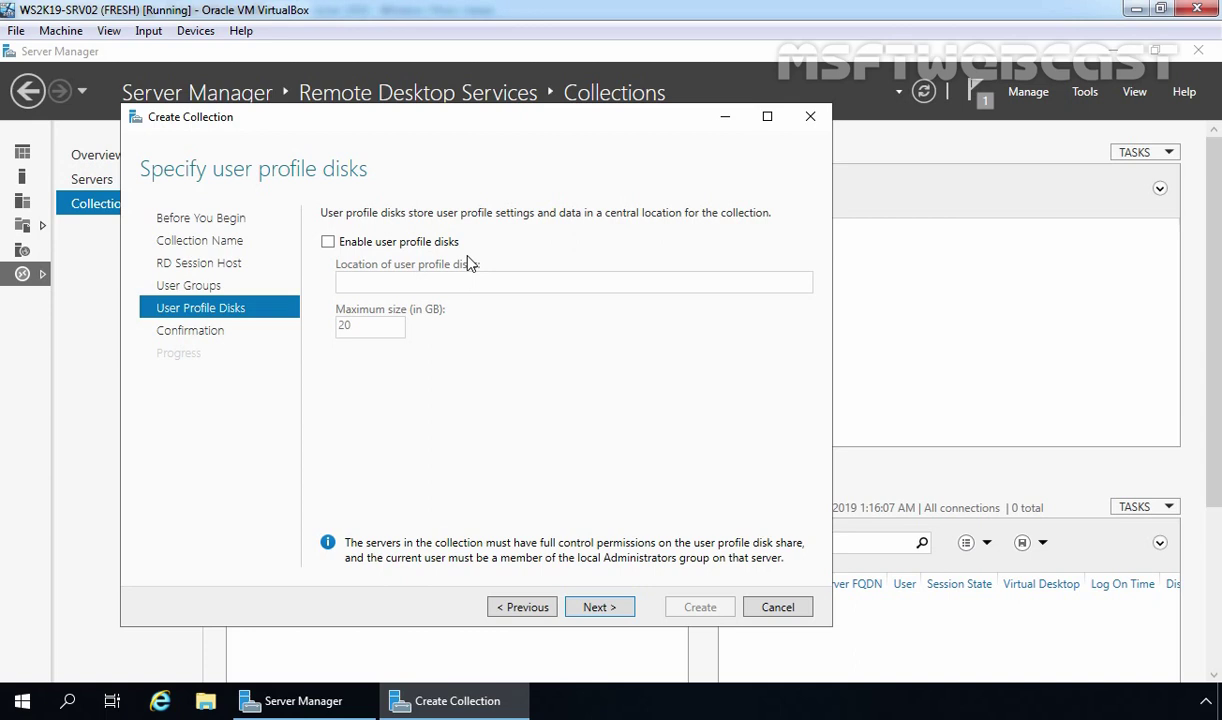
pyautogui.click(599, 609)
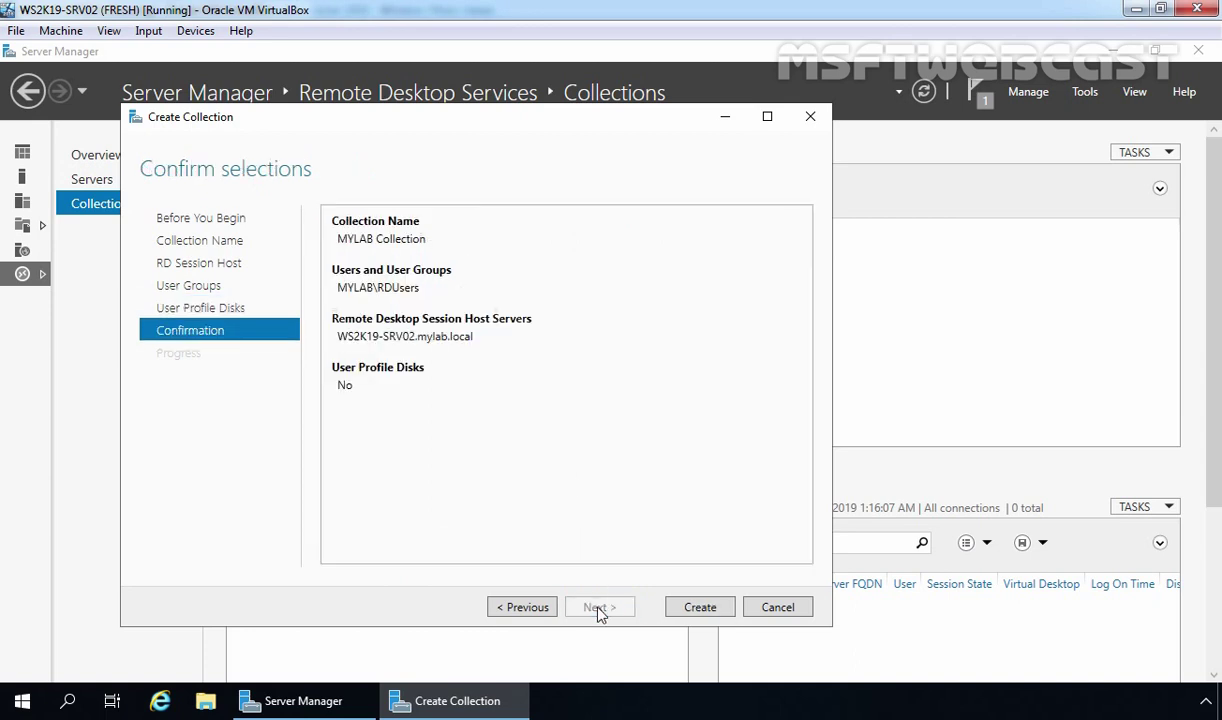
pyautogui.click(701, 611)
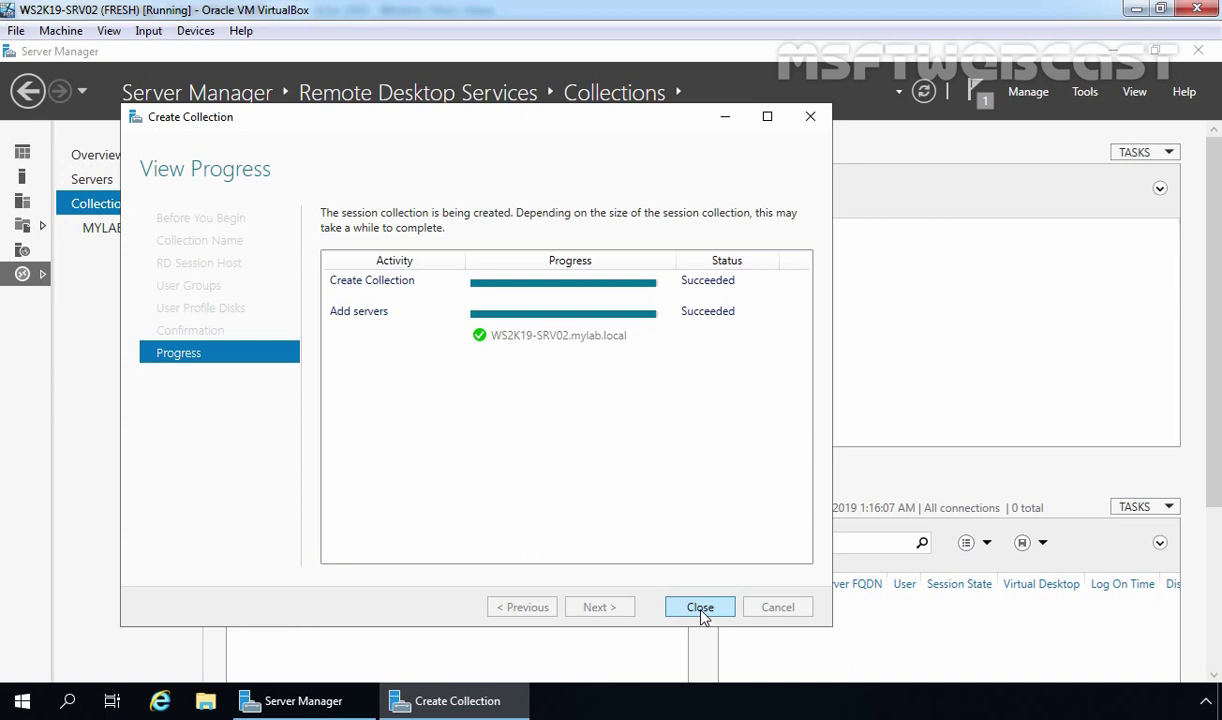
pyautogui.click(700, 607)
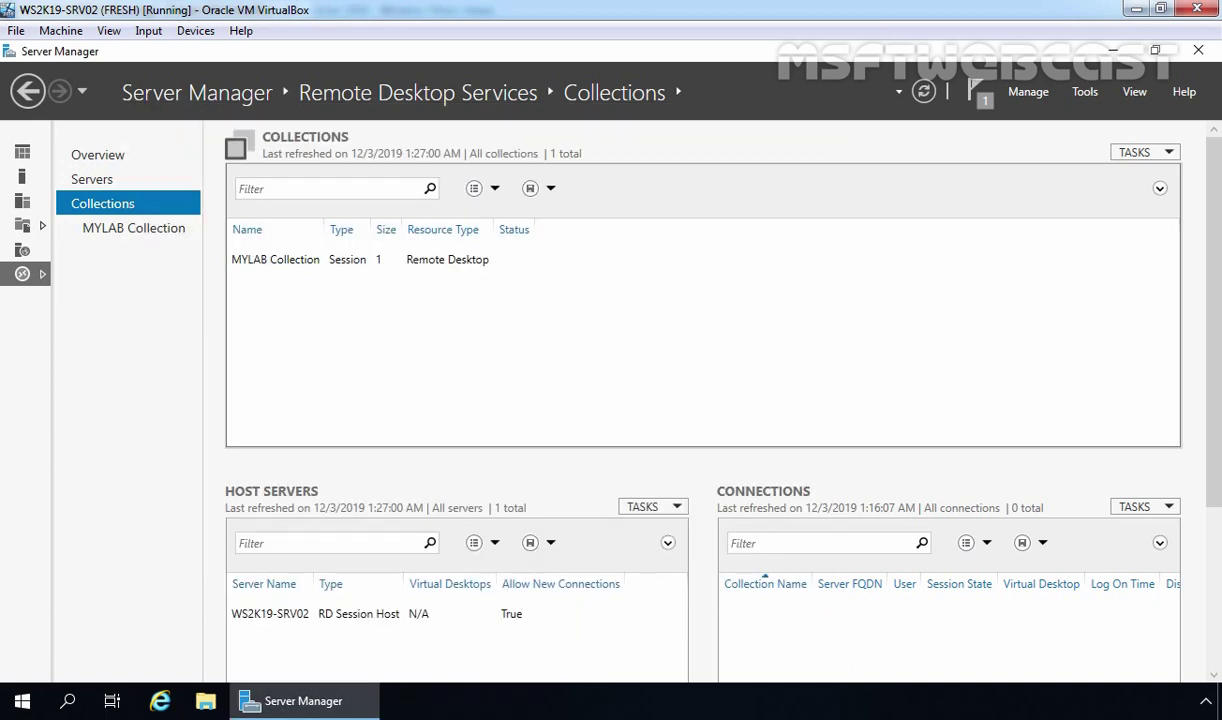
# Open the properties of MYLAB Collection for editing
pyautogui.click(250, 260)
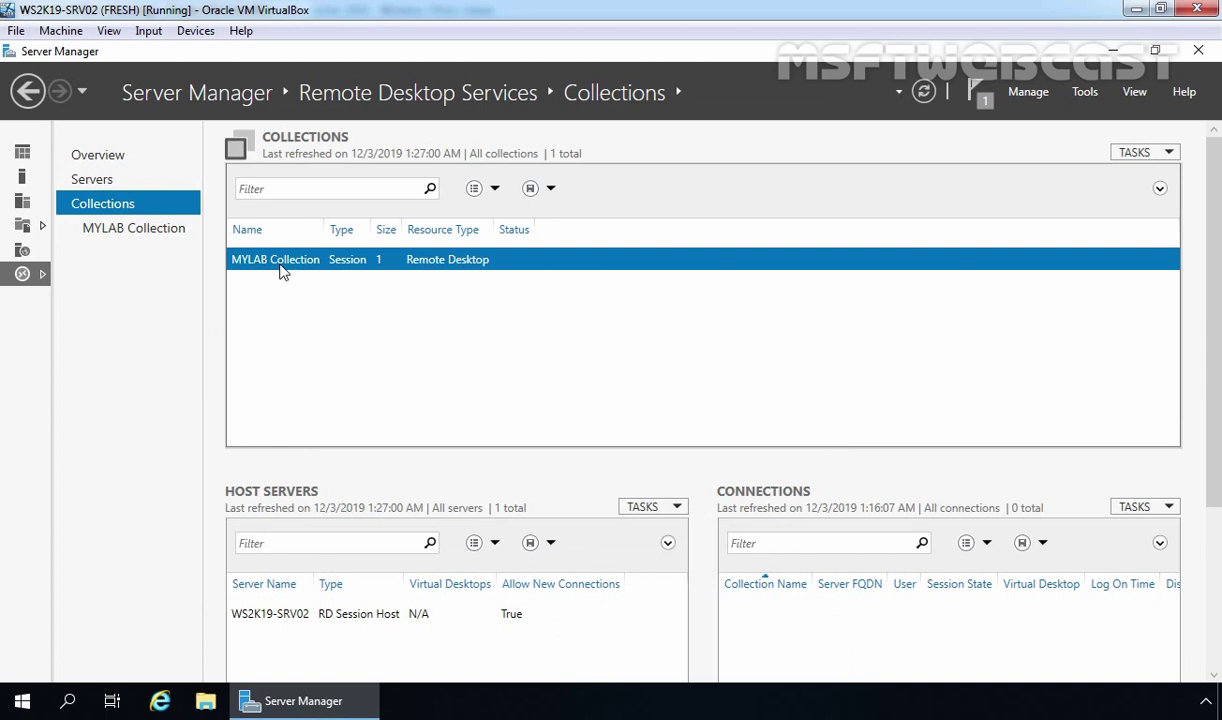
pyautogui.click(115, 234)
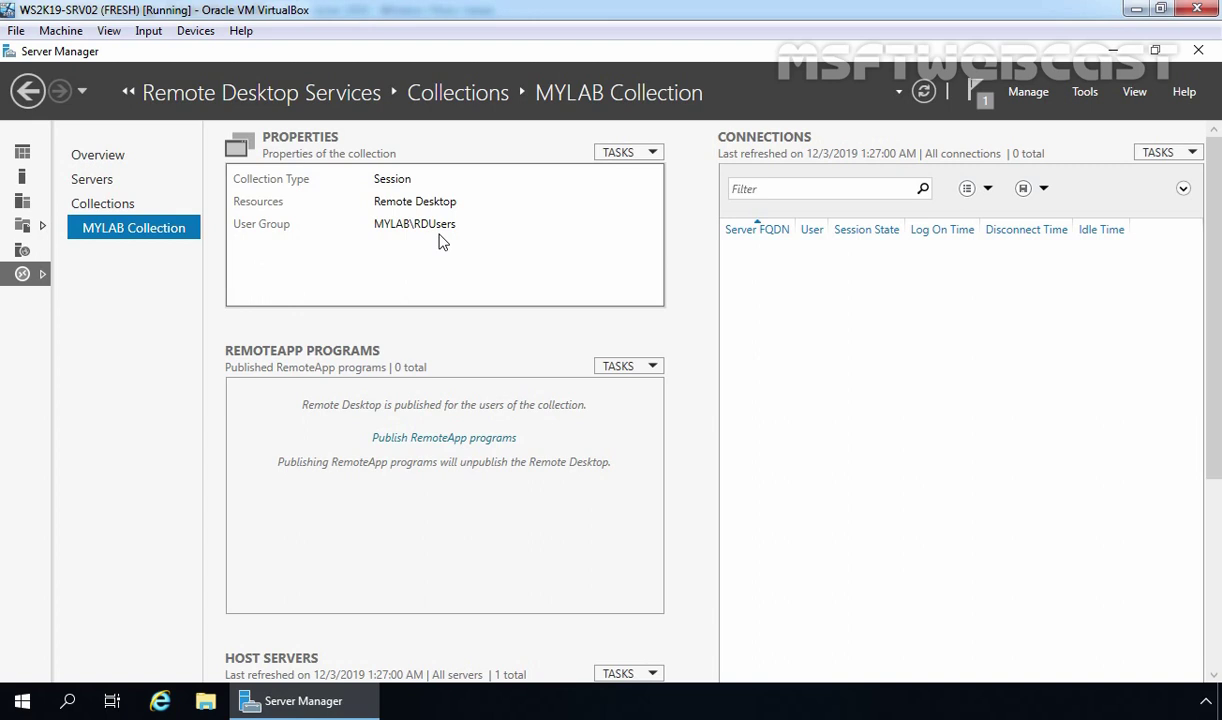
pyautogui.click(637, 152)
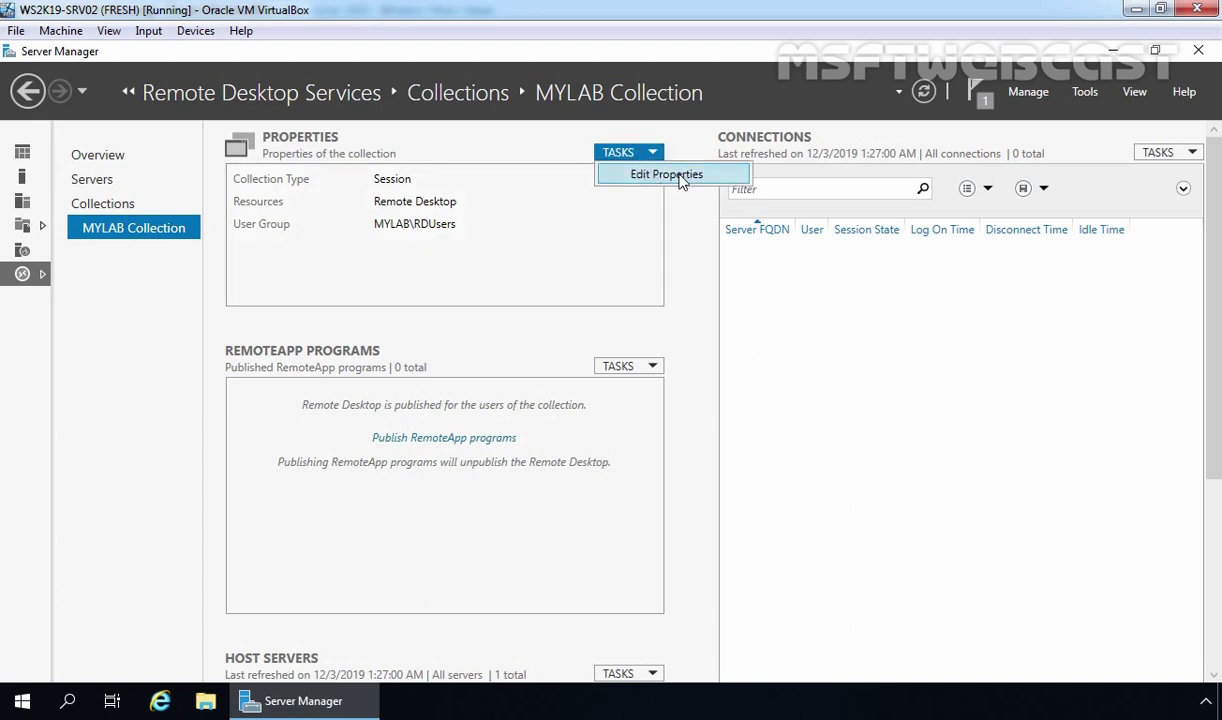
pyautogui.click(678, 177)
pyautogui.moveTo(638, 181); pyautogui.dragTo(650, 107)
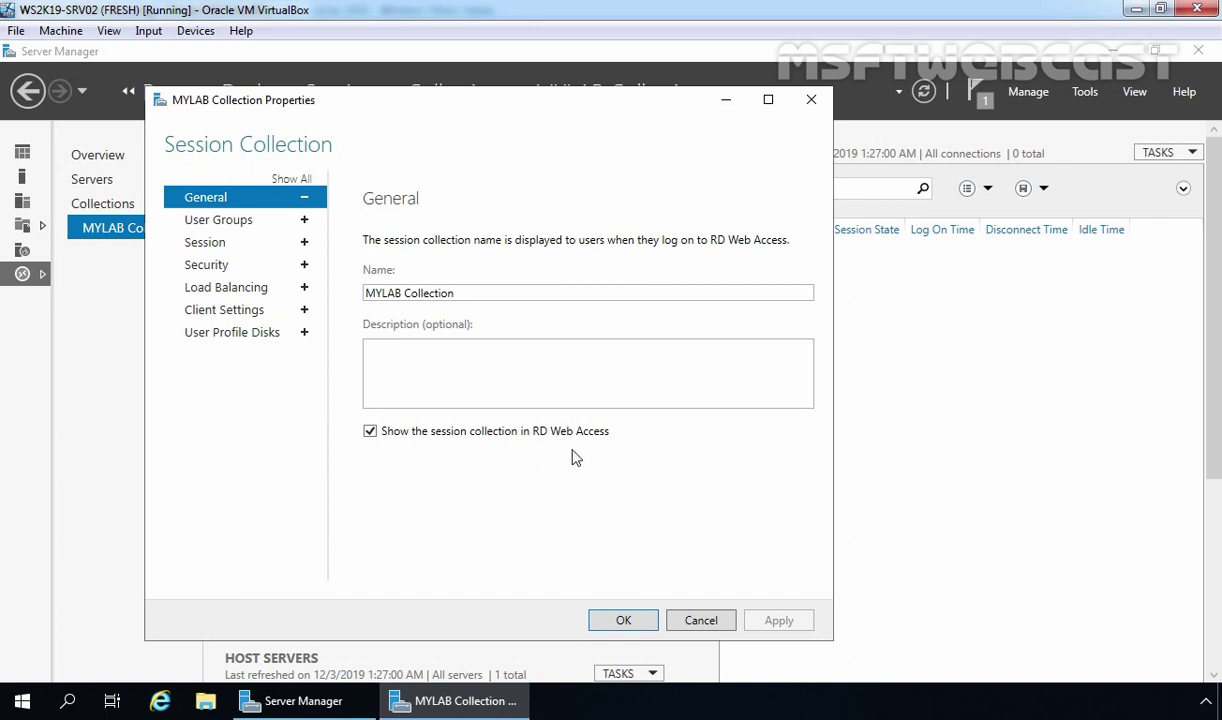
# Add the Domain Admins group to the user groups associated with MYLAB Collection
pyautogui.click(218, 229)
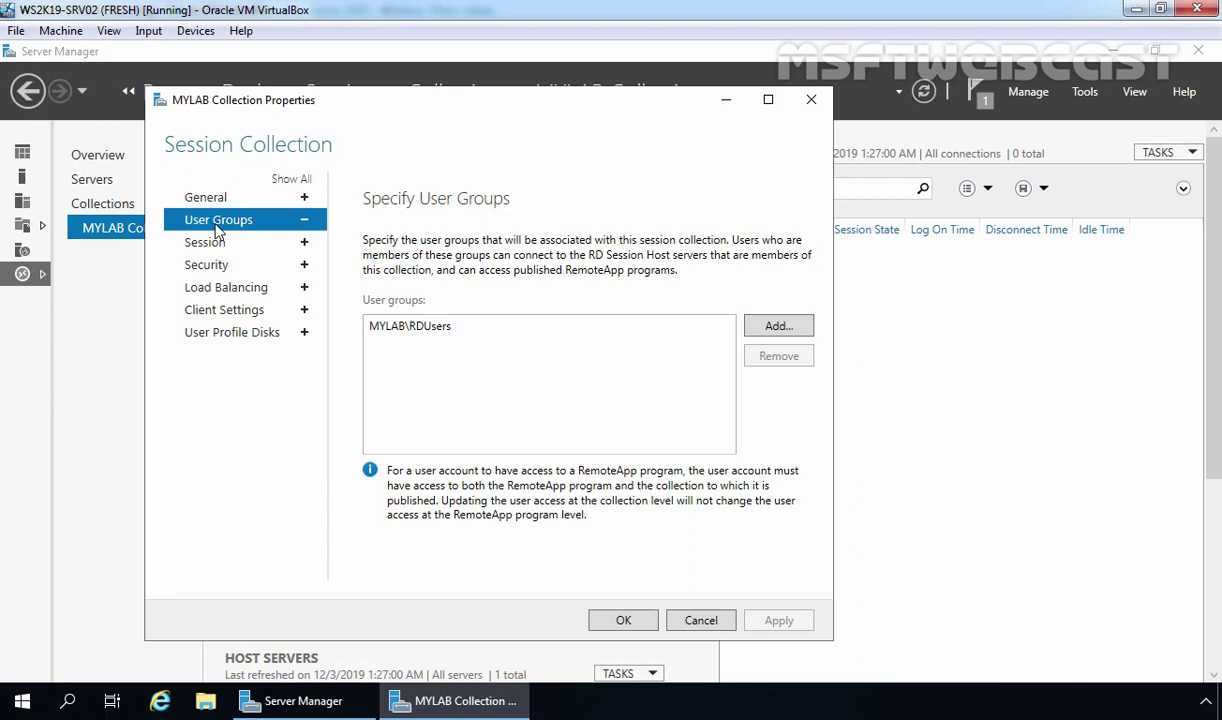
pyautogui.click(778, 326)
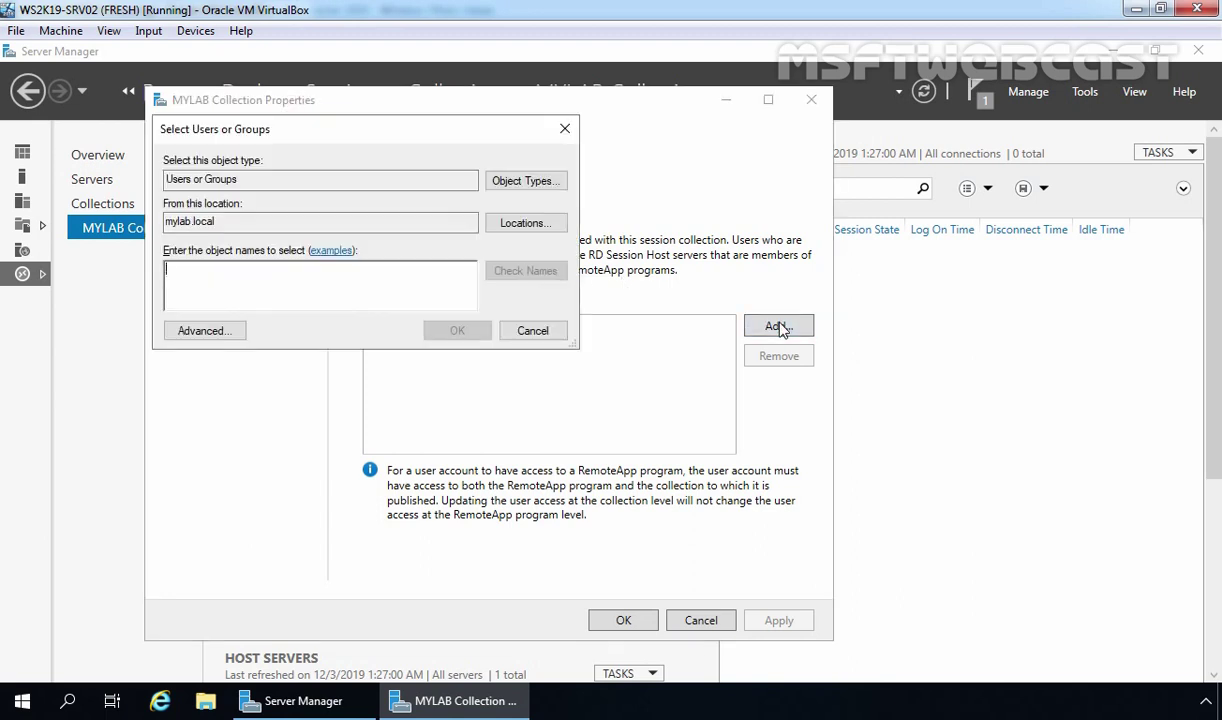
pyautogui.click(200, 332)
pyautogui.click(595, 324)
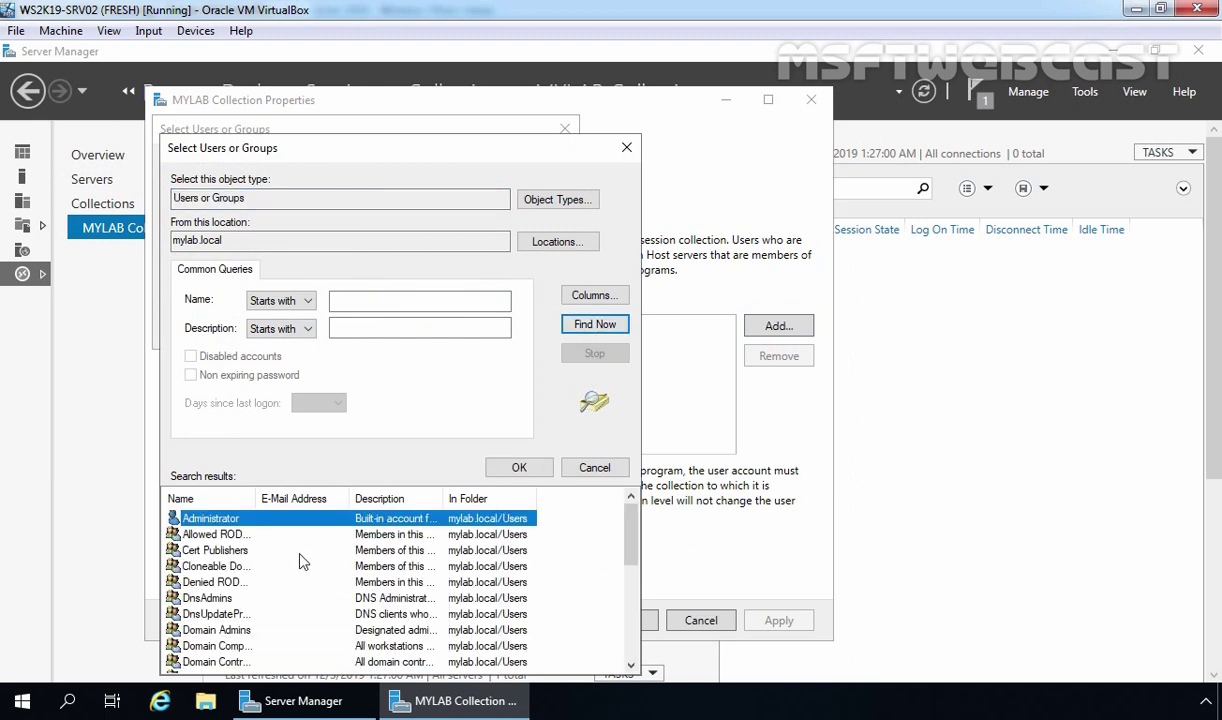
pyautogui.doubleClick(216, 630)
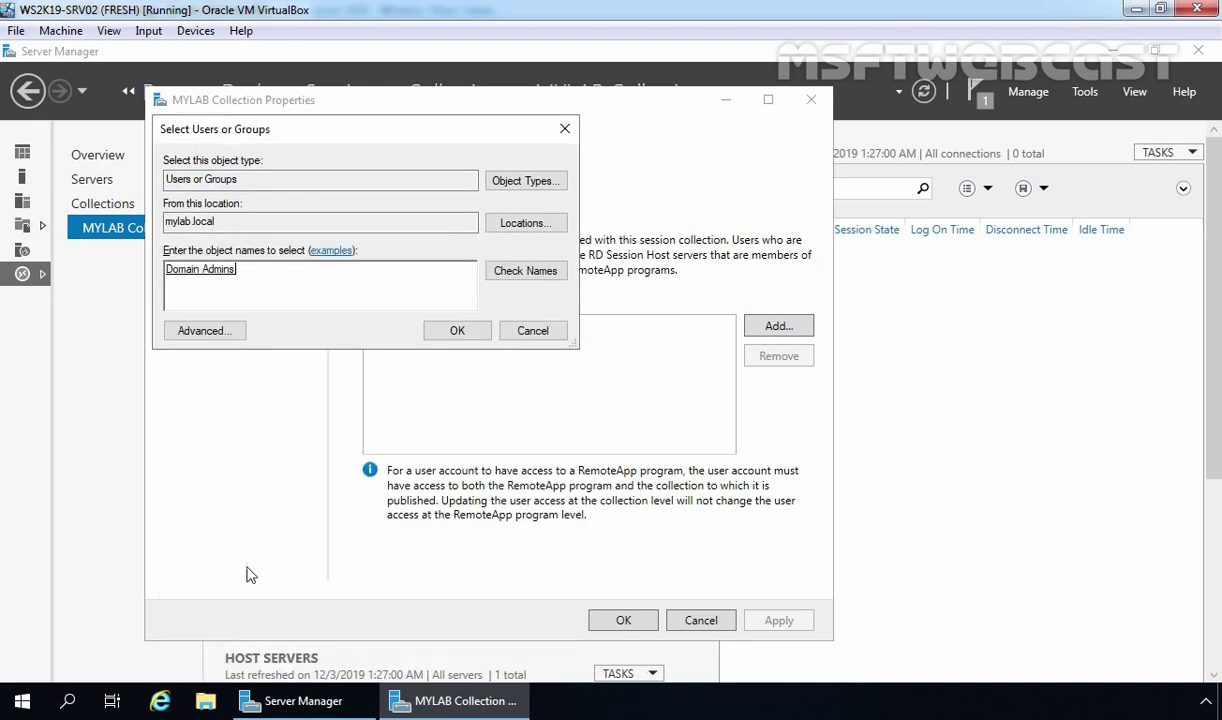
pyautogui.click(455, 333)
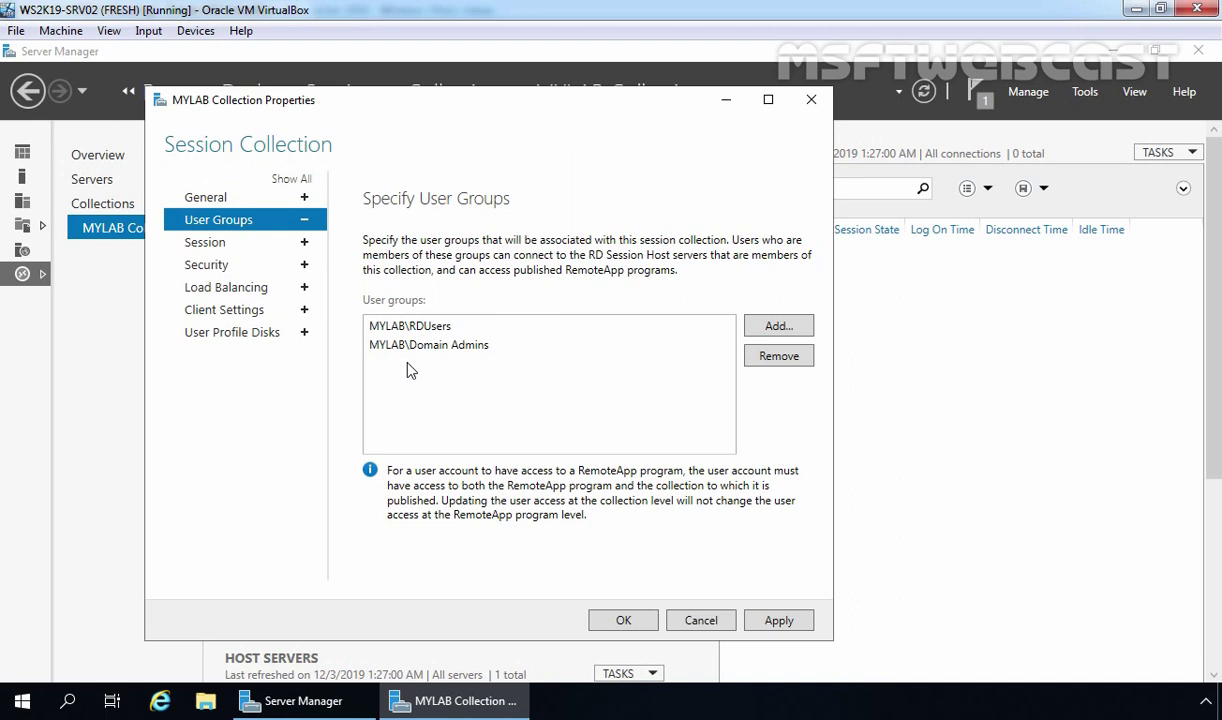
# Apply the user group change and display the collection's session timeout and reconnection settings
pyautogui.click(777, 621)
pyautogui.click(206, 240)
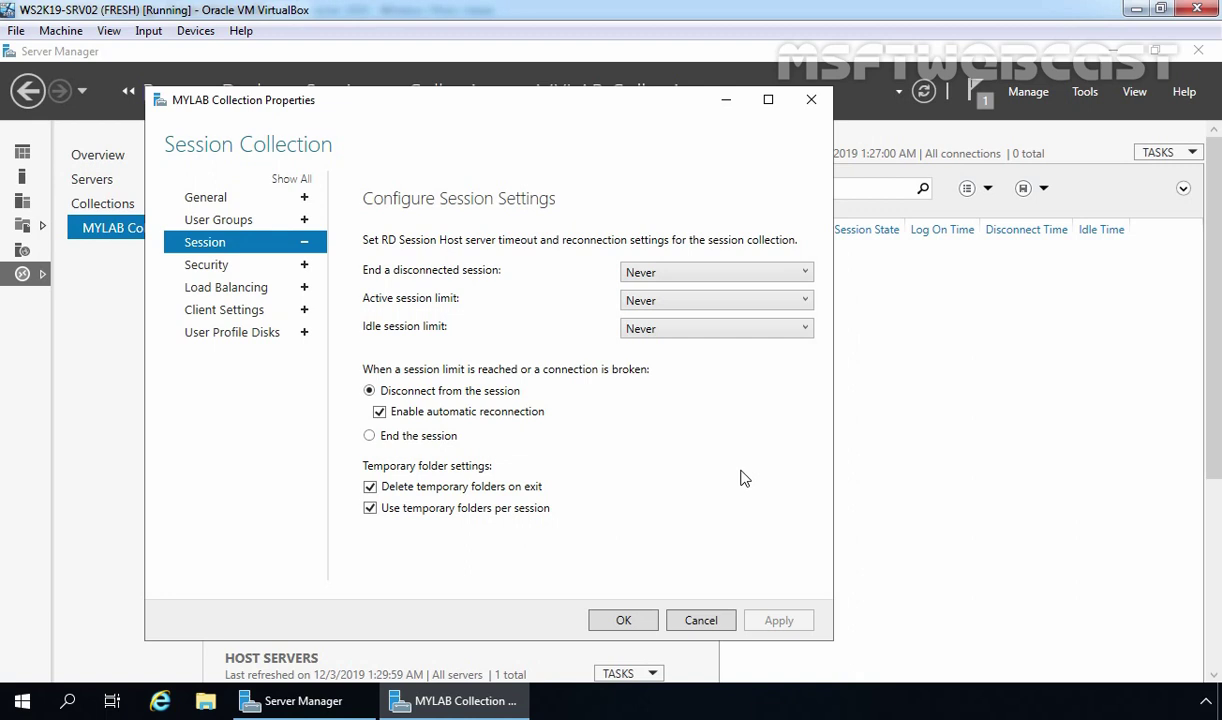
# Examine the available security layer and encryption level options for the collection, leaving the selections as they are
pyautogui.click(210, 268)
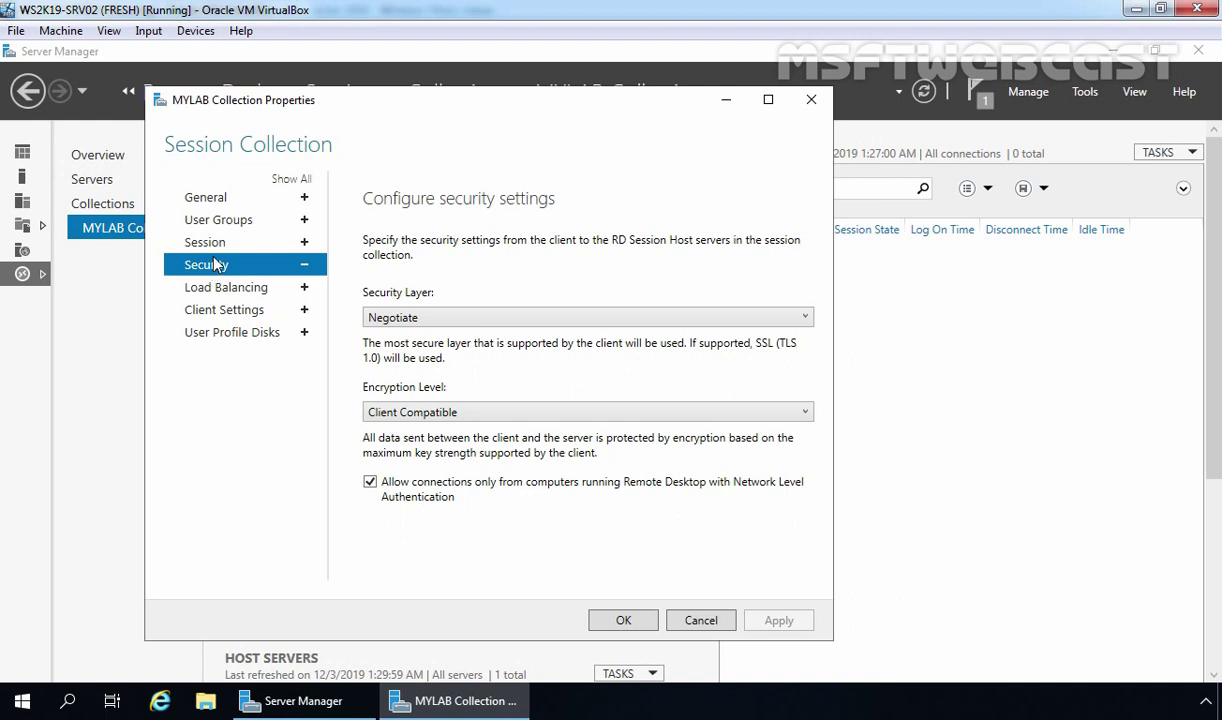
pyautogui.click(806, 317)
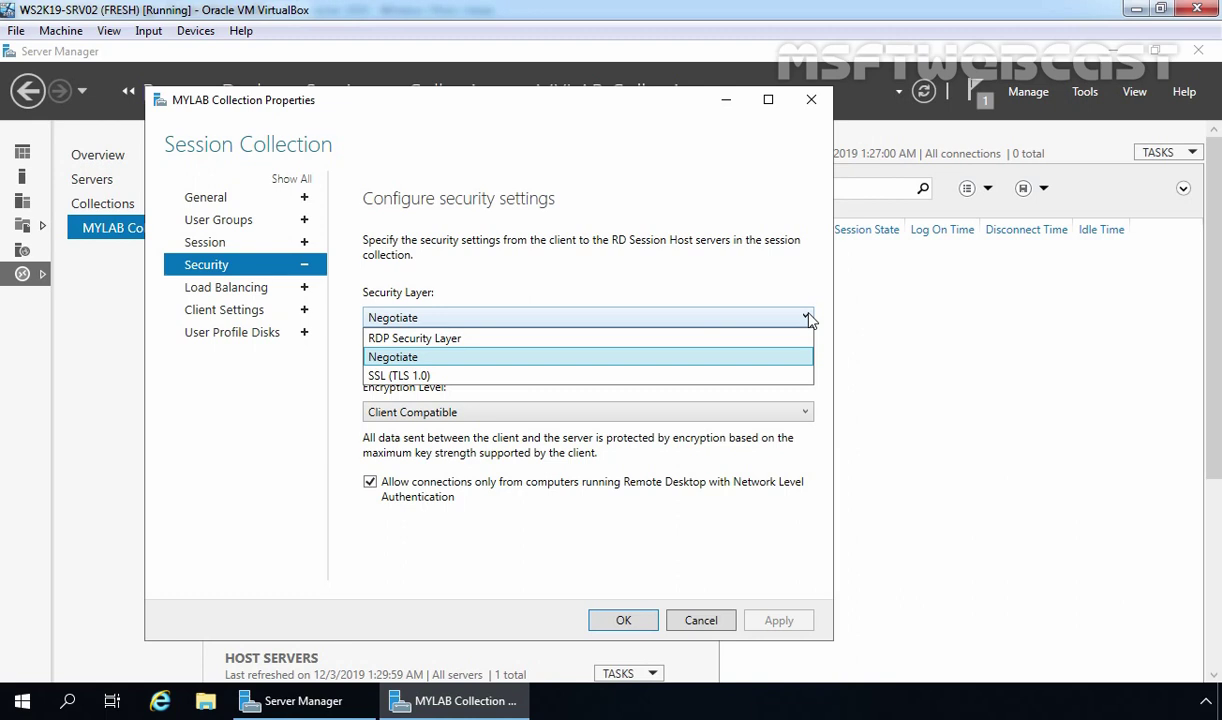
pyautogui.click(810, 318)
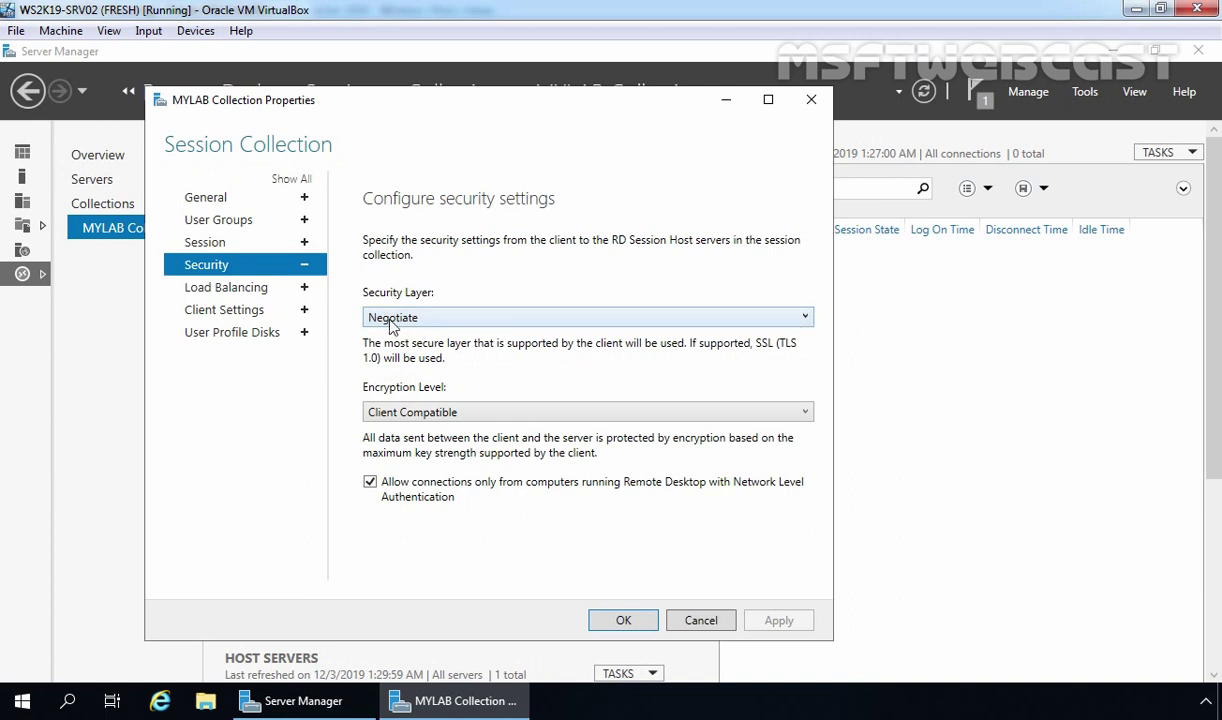
pyautogui.click(806, 416)
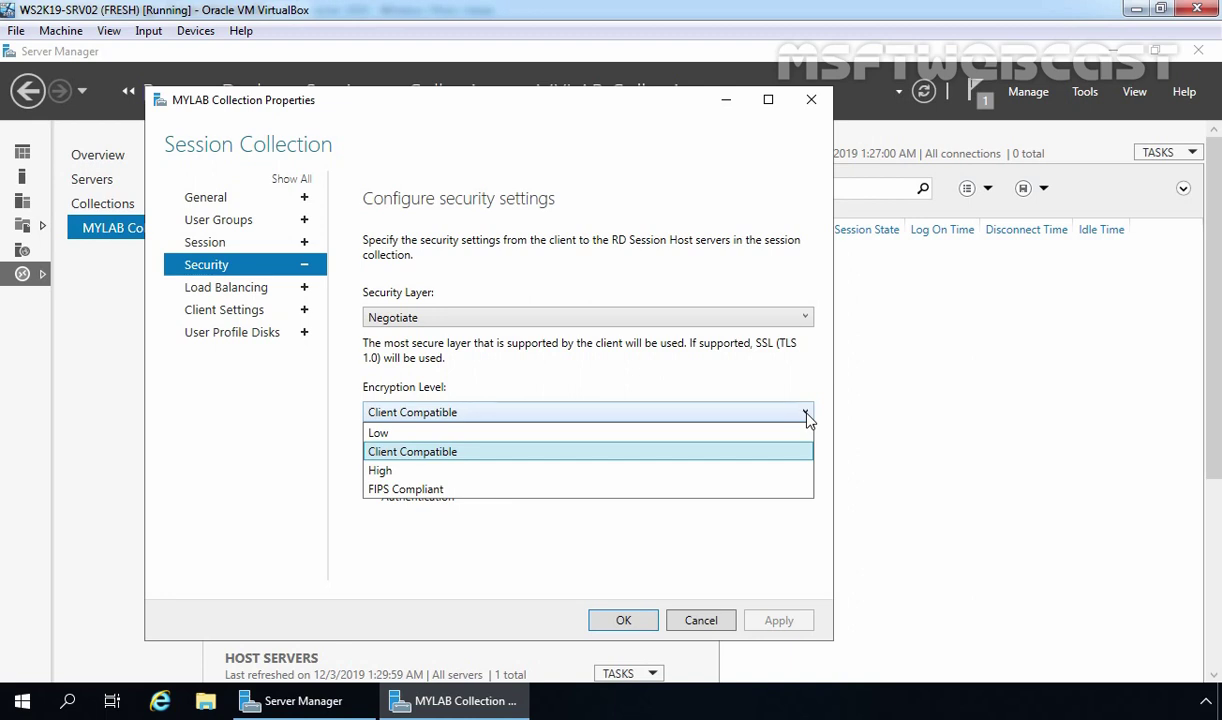
pyautogui.click(807, 415)
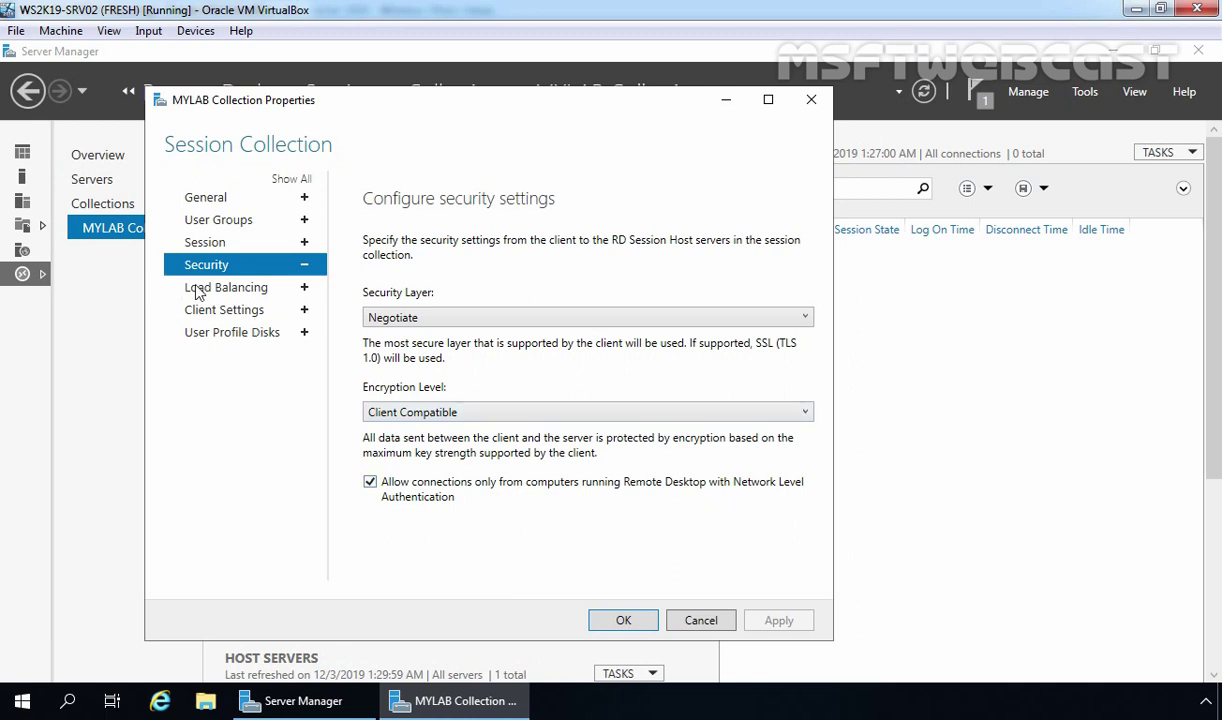
# Review the load balancing, client and user profile disk settings, and save and close the properties of MYLAB Collection
pyautogui.click(227, 289)
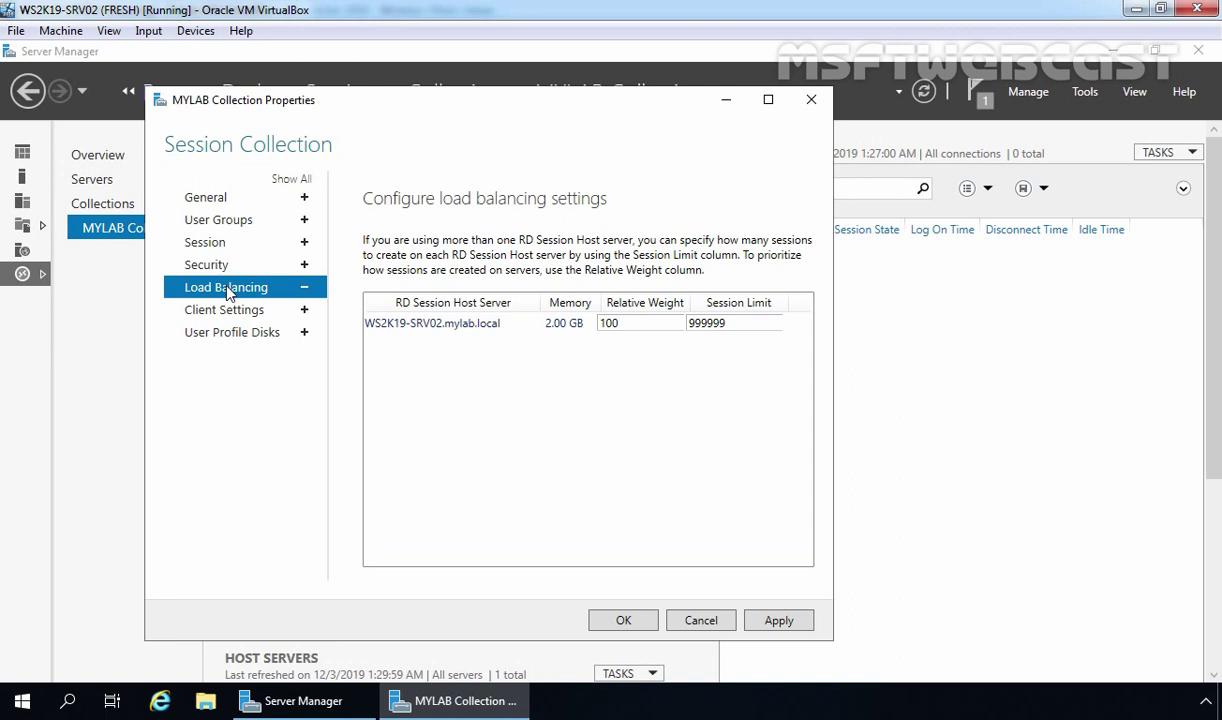
pyautogui.click(224, 316)
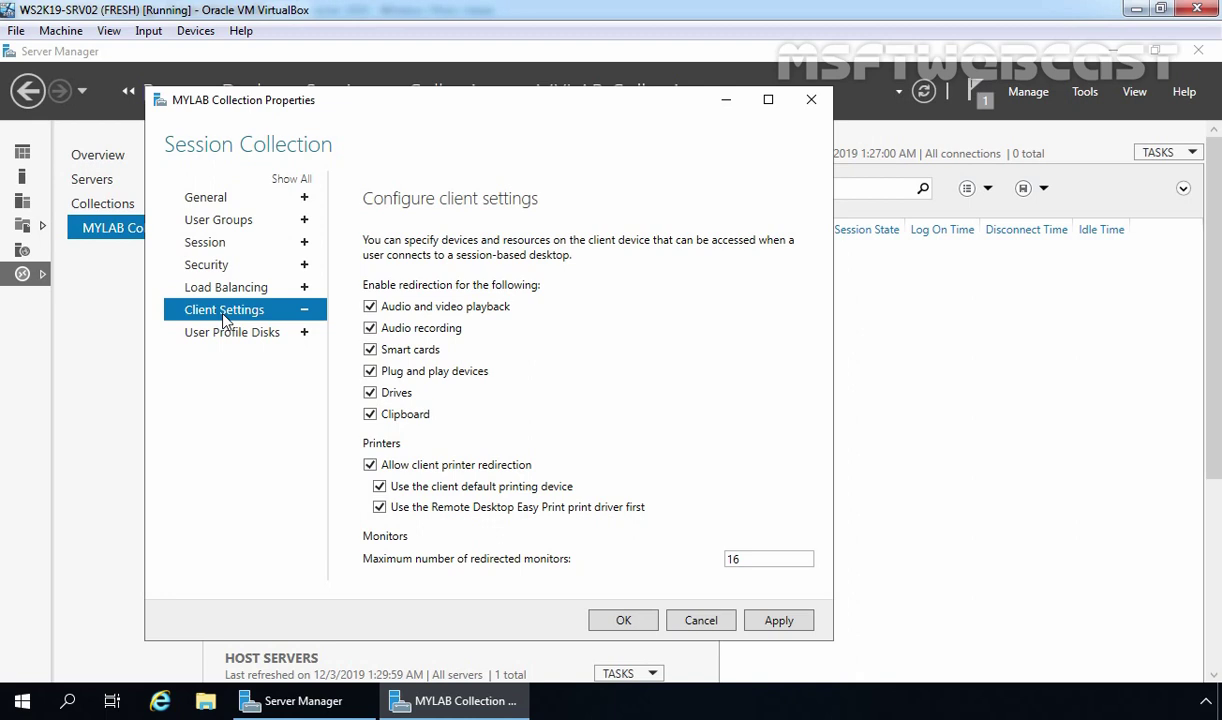
pyautogui.click(226, 336)
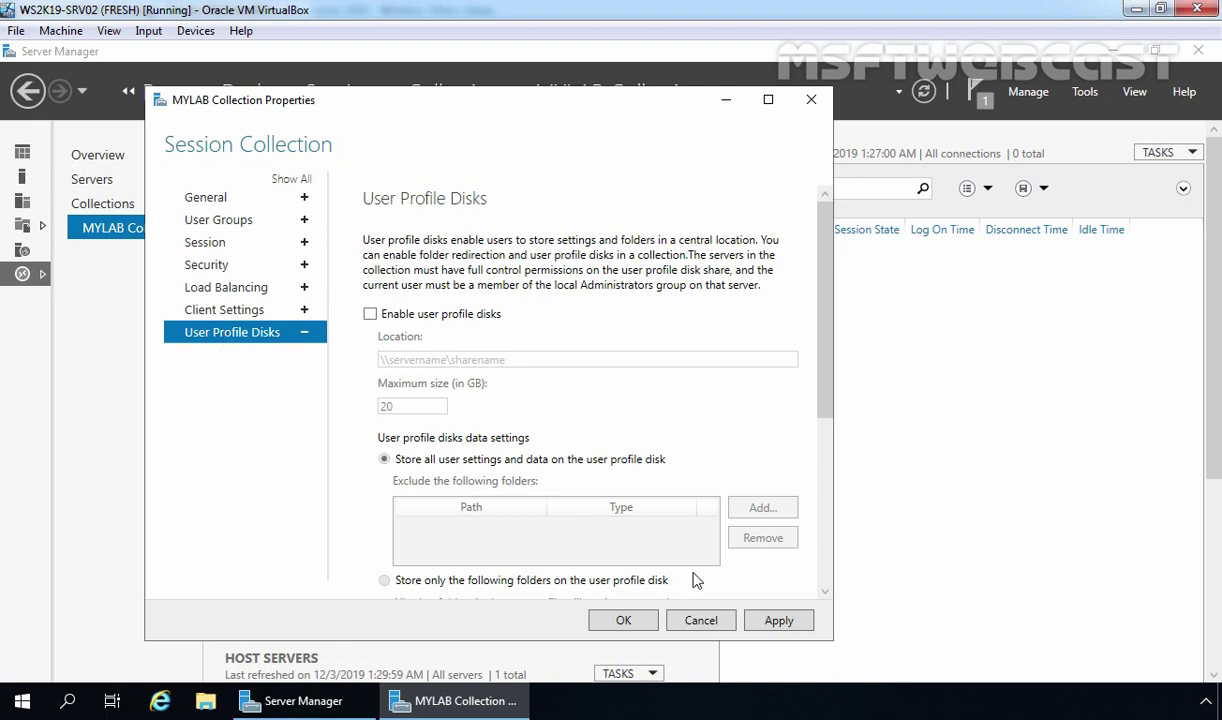
pyautogui.click(781, 620)
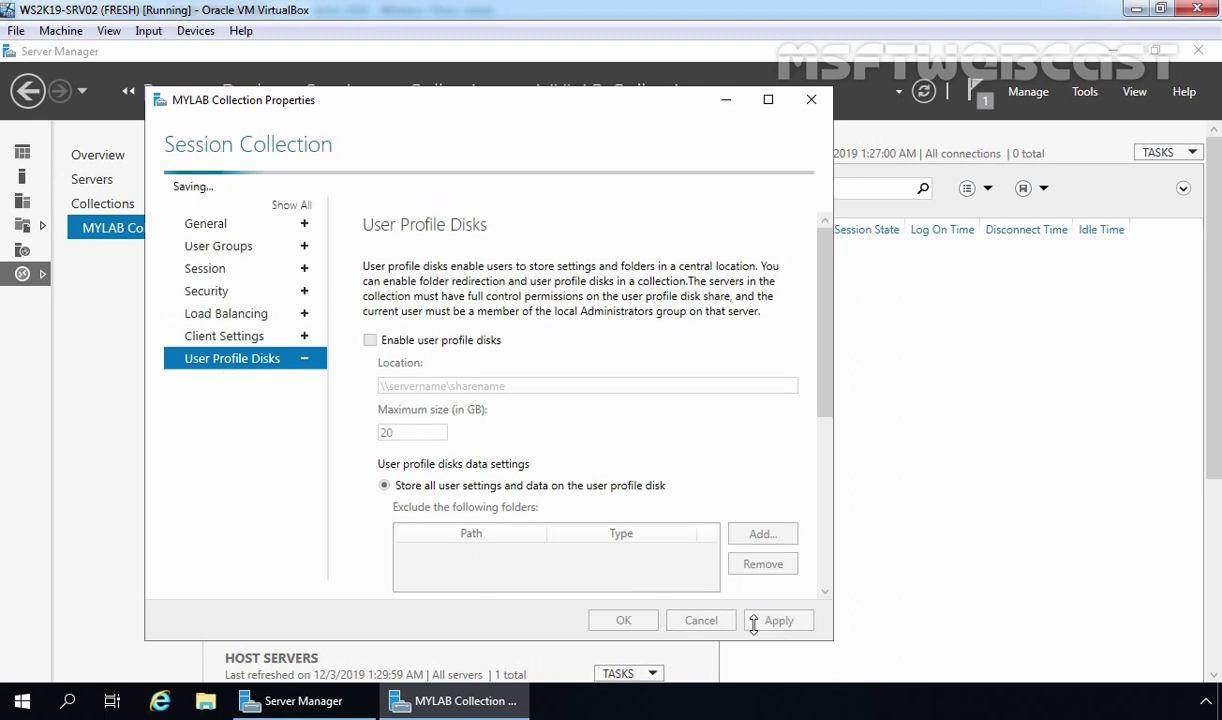
pyautogui.click(625, 620)
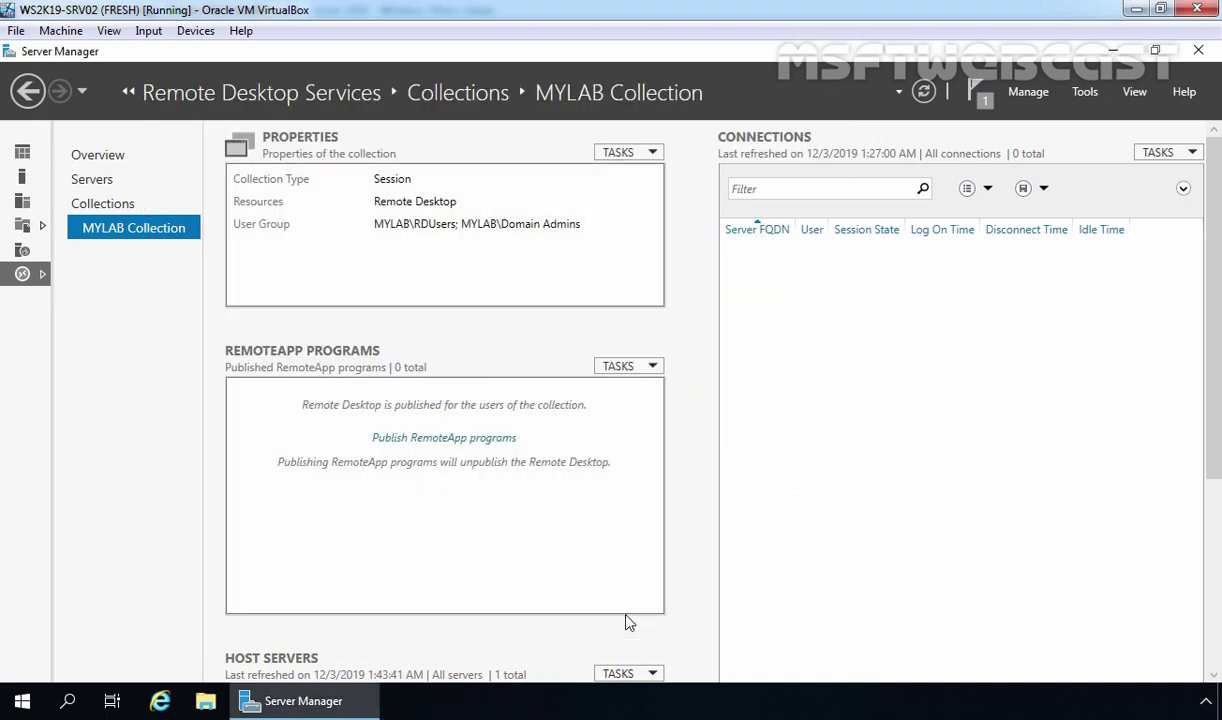